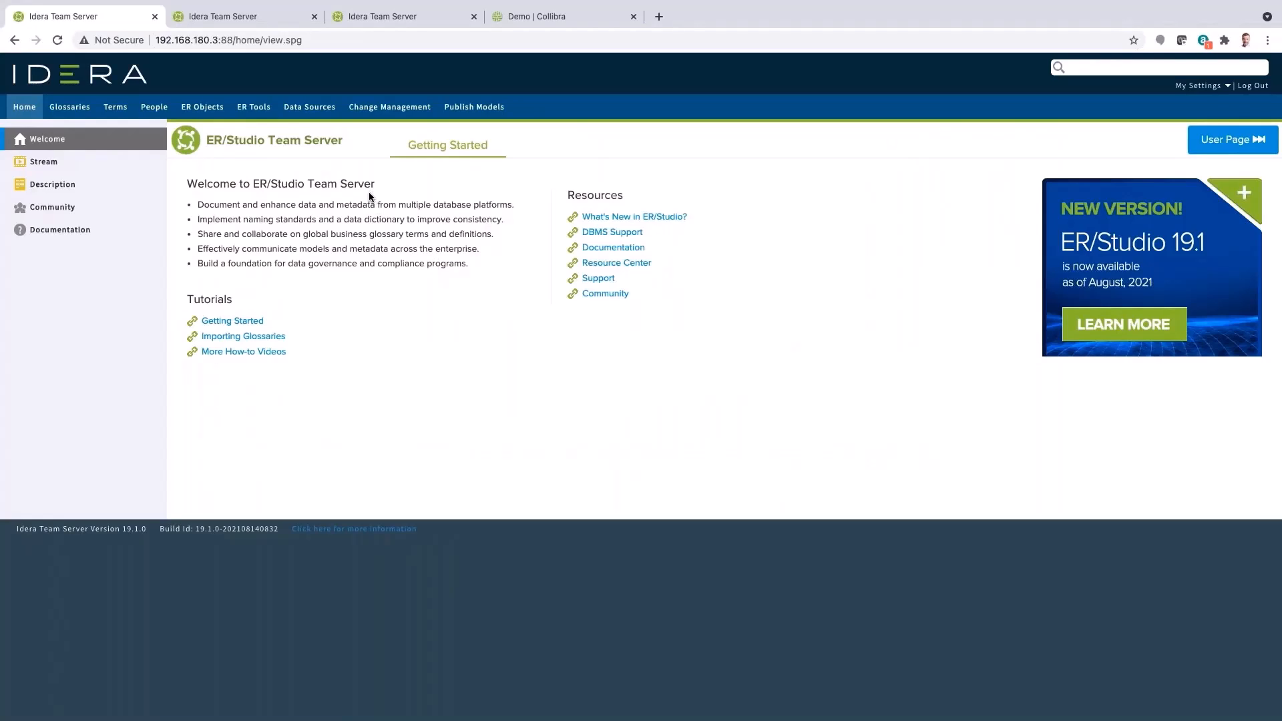
Browse the Model Explorer, expand the Corporate Conceptual Data Model and open its Main Model diagram
click(254, 18)
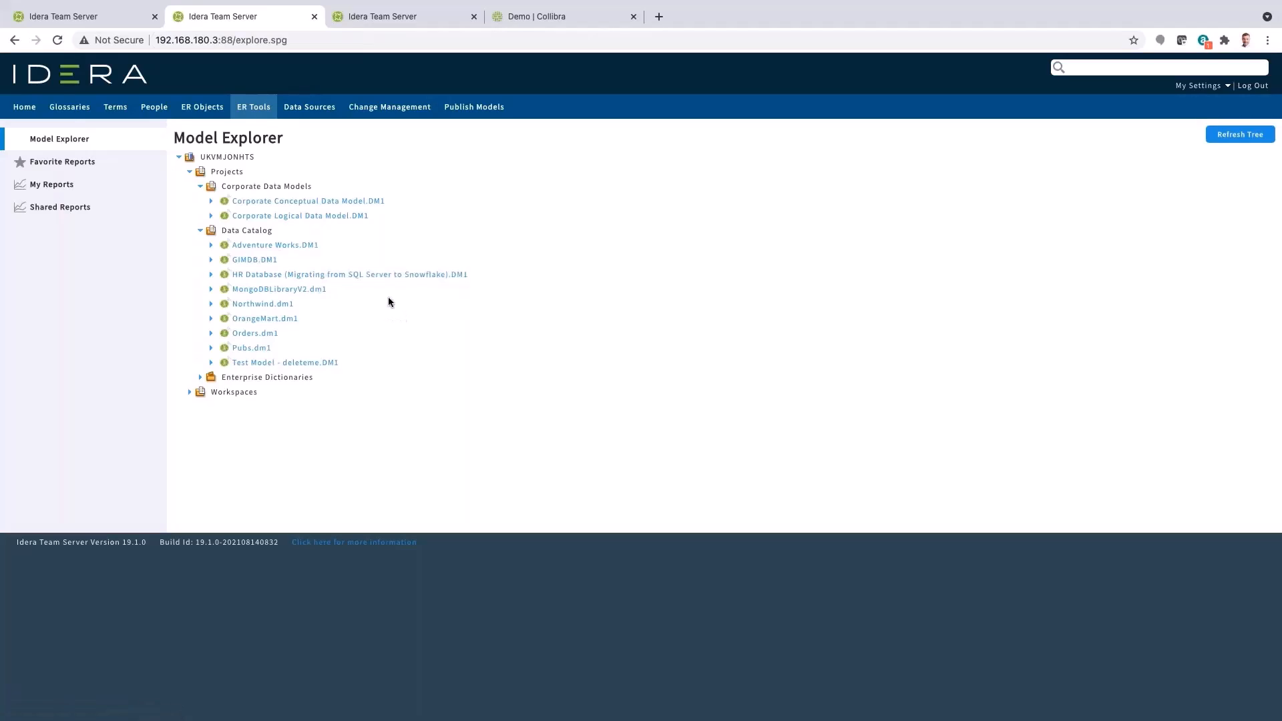
click(211, 203)
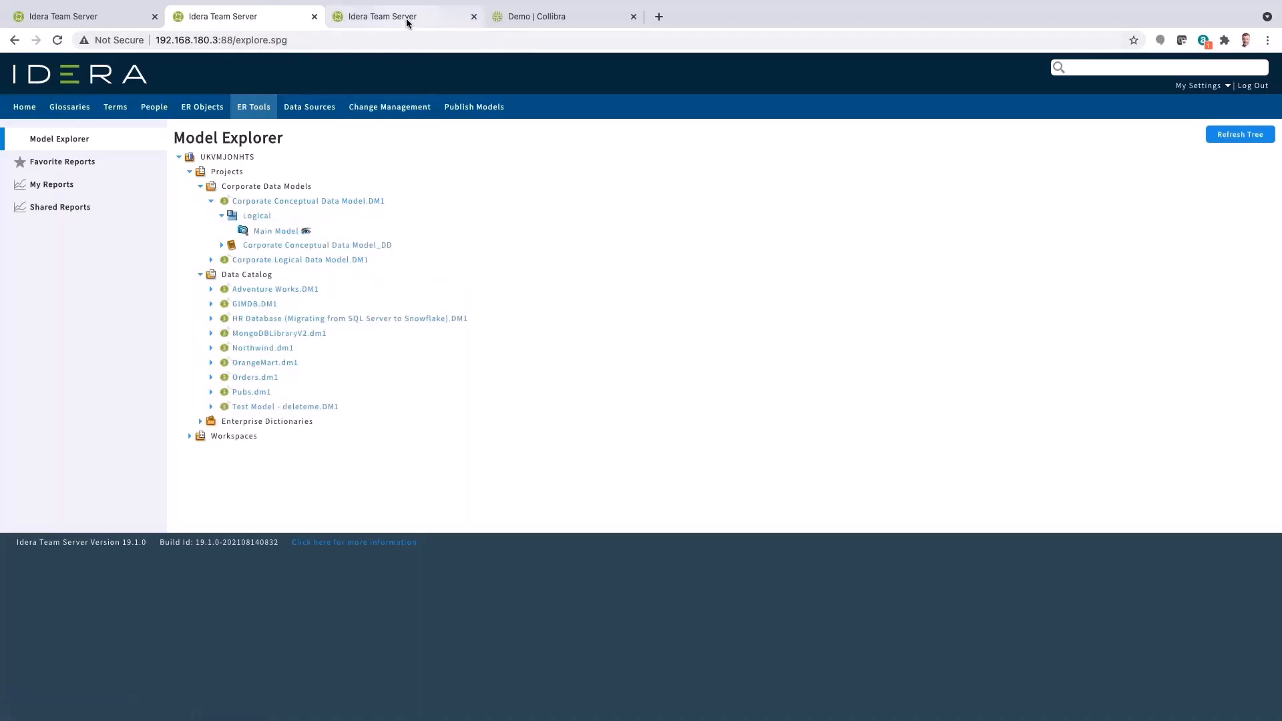
click(408, 20)
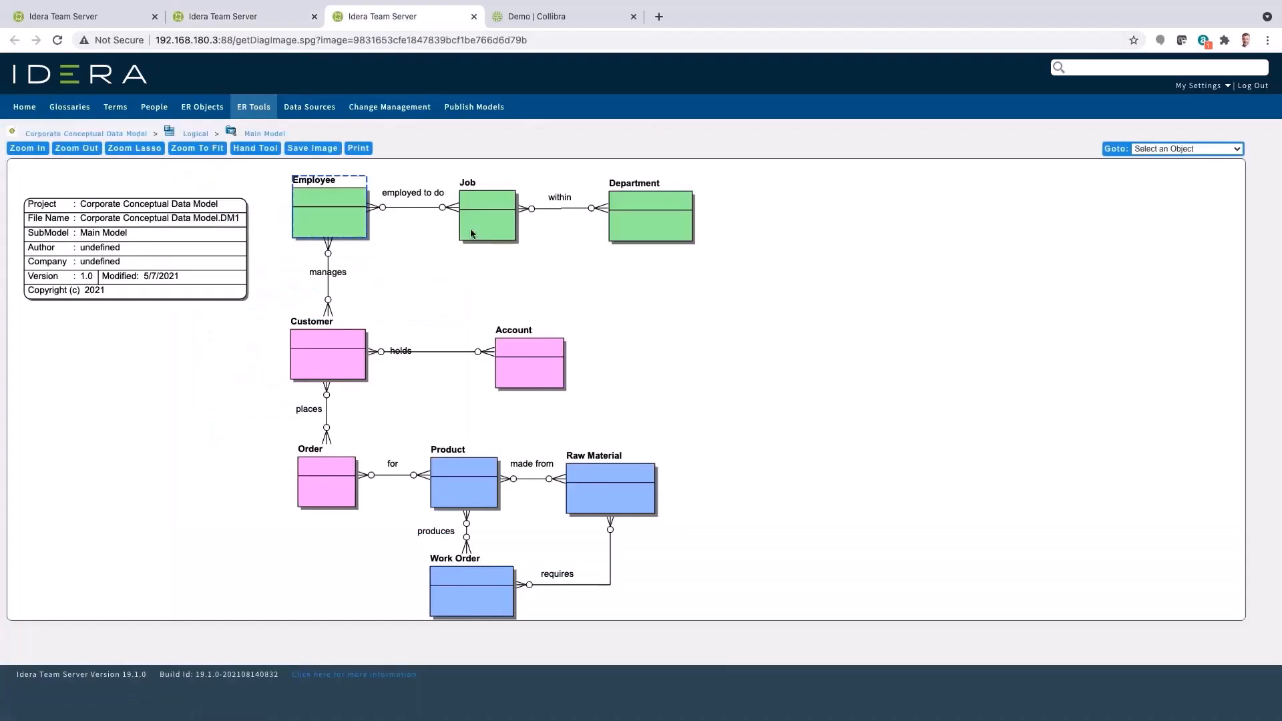
Open the Employee entity from the diagram, view its related objects, and open the Employee entity of the Corporate Logical Data Model
click(343, 223)
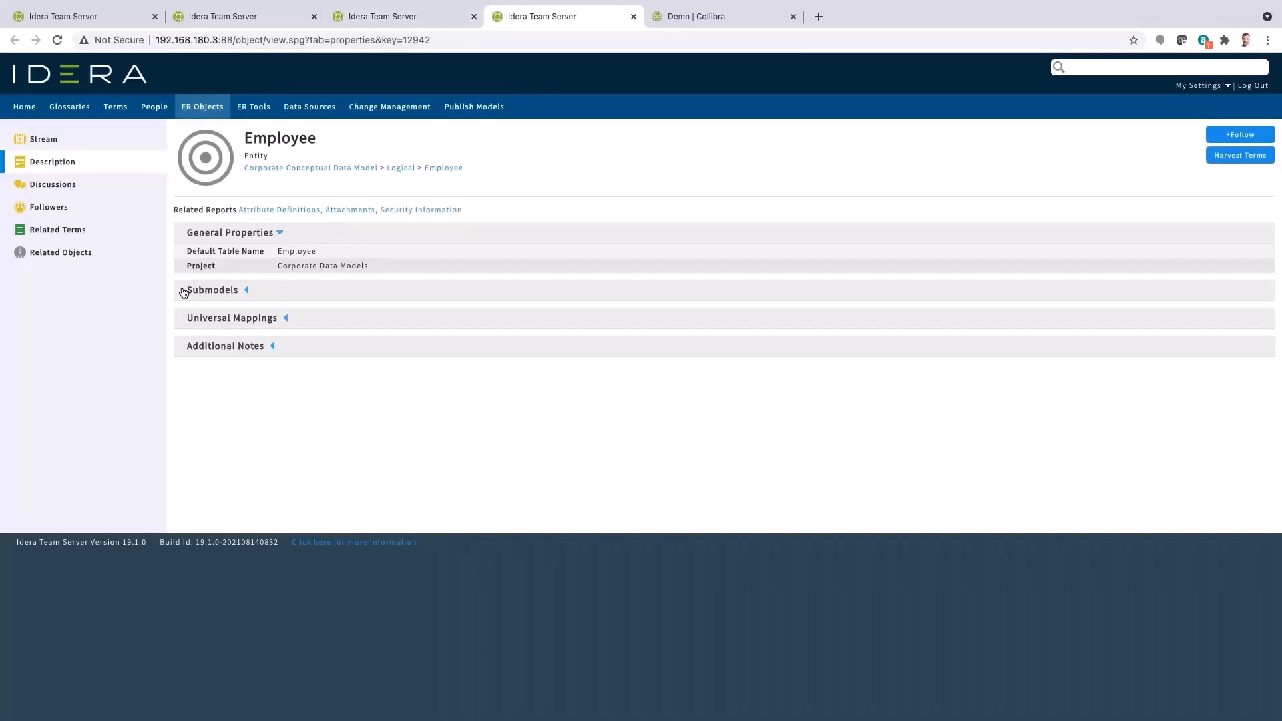
click(57, 252)
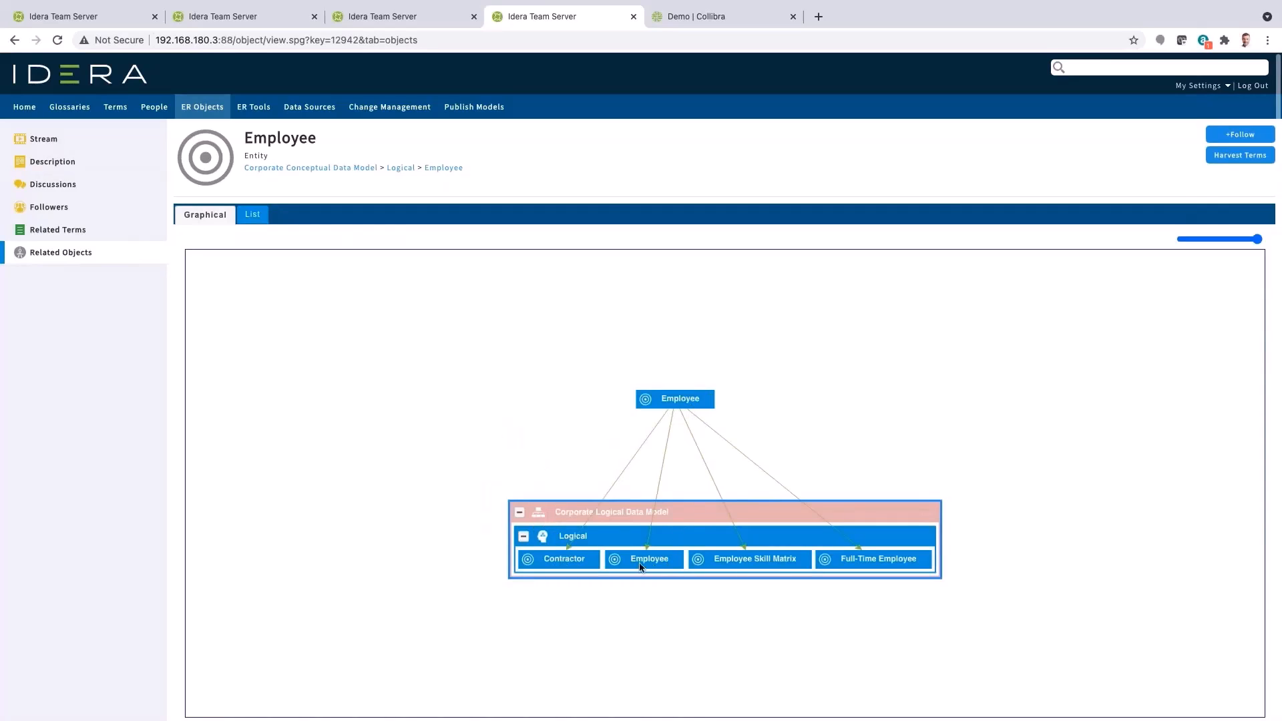
click(668, 567)
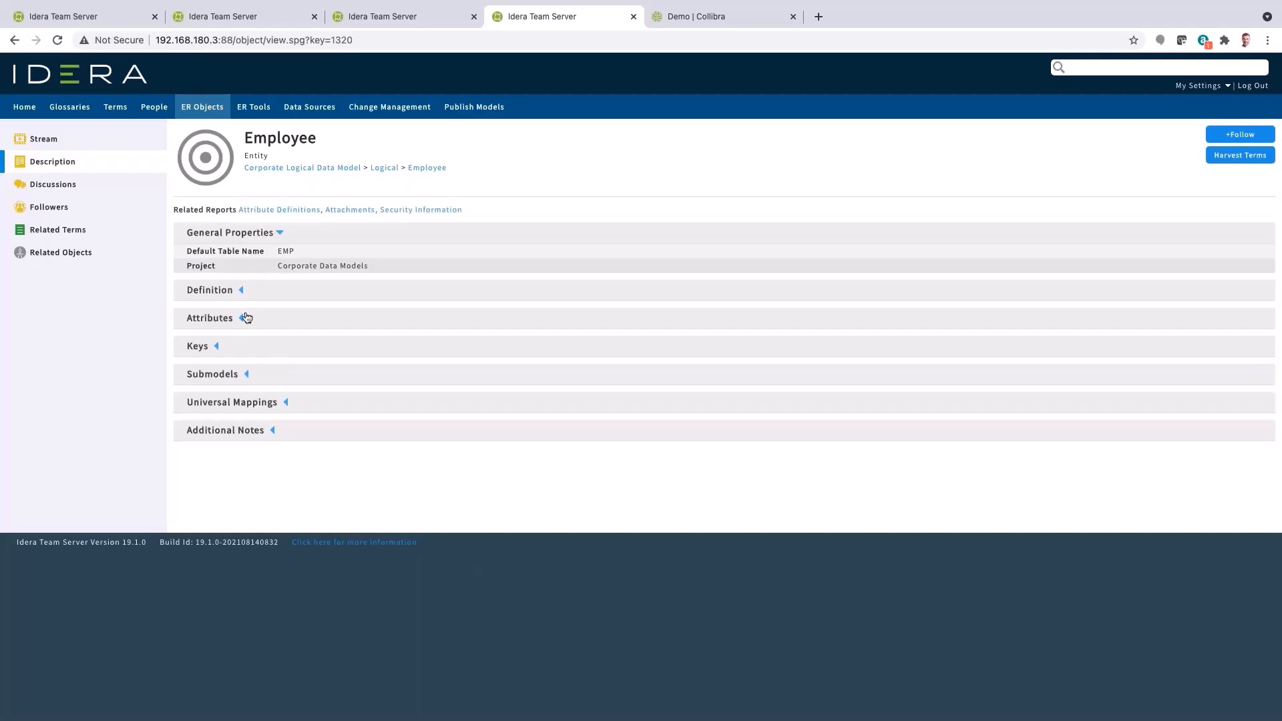
Expand the logical Employee entity's attributes and view its related objects graph at full zoom
click(242, 319)
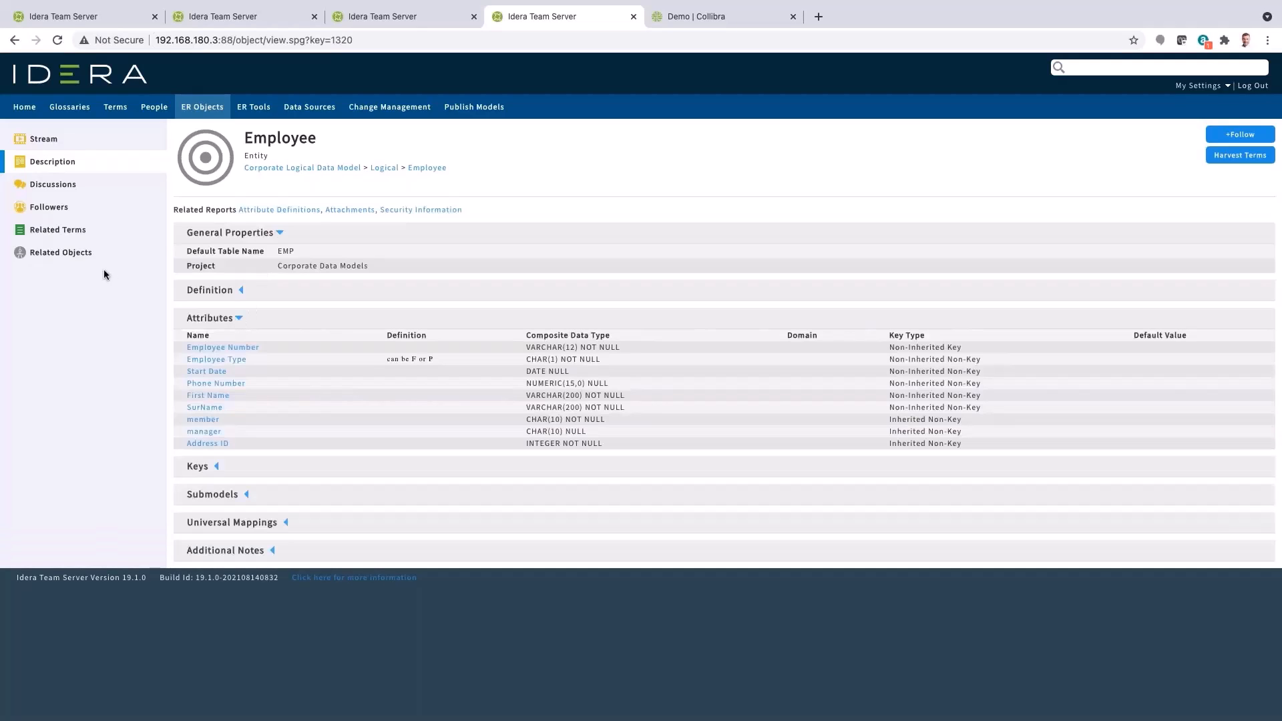
click(43, 260)
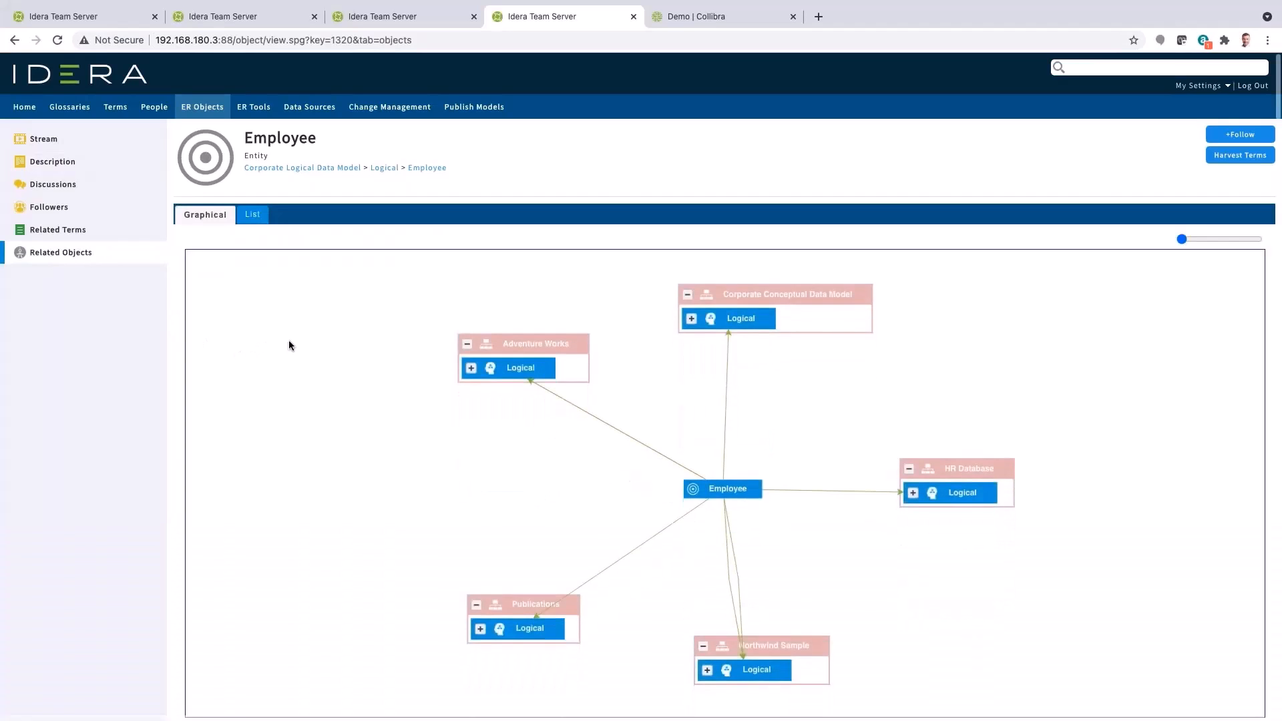
drag(518, 341, 443, 399)
drag(1182, 239, 1257, 240)
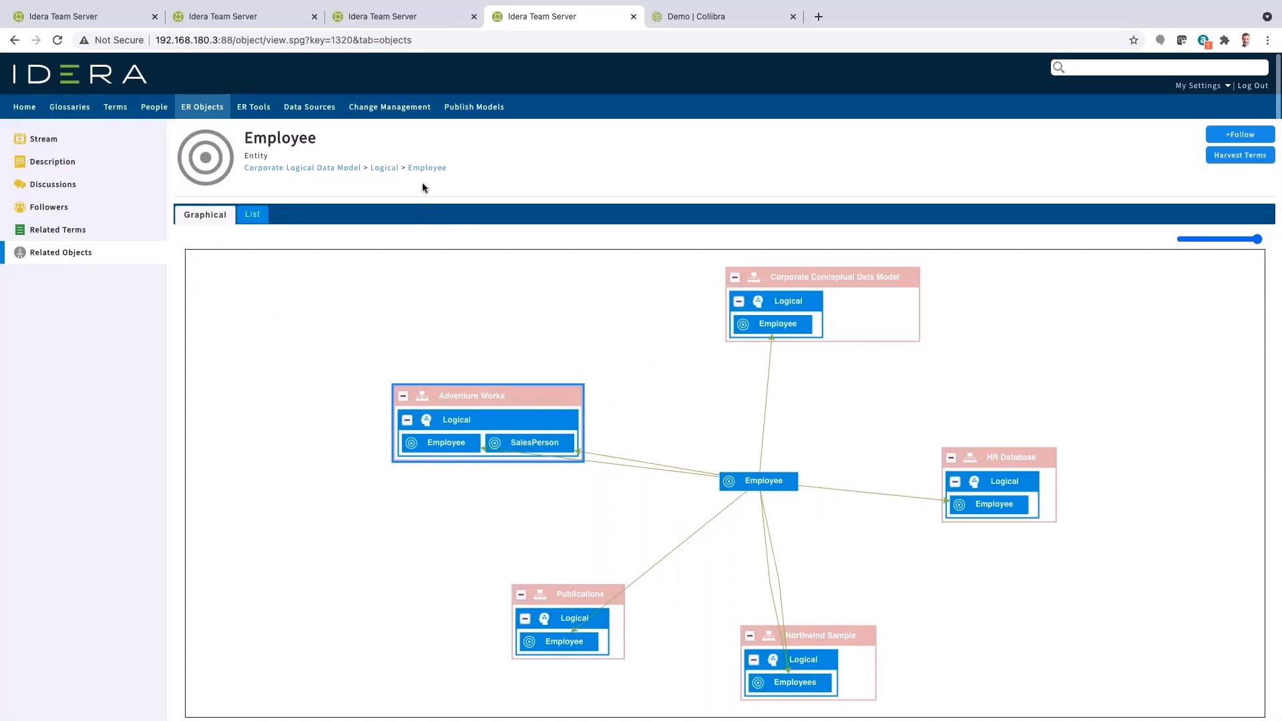
Open the Logical model page, view the Training submodel image, and expand the model's entity list
click(386, 168)
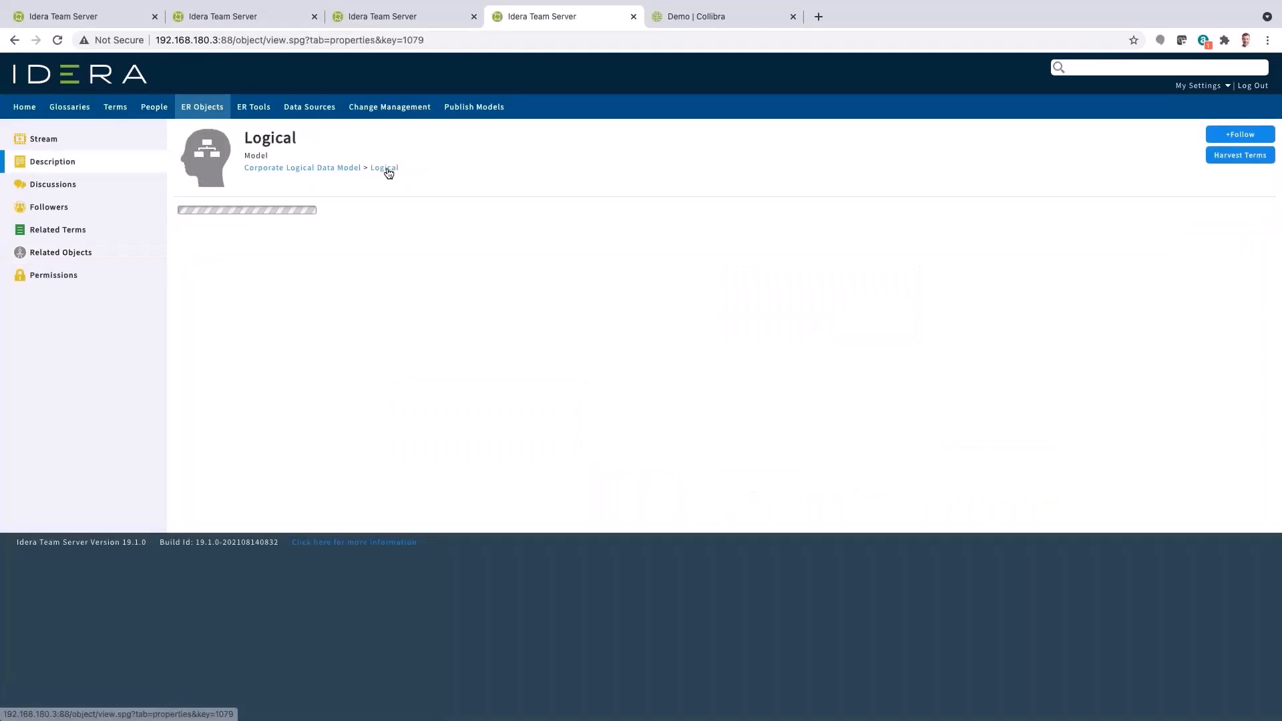
click(246, 305)
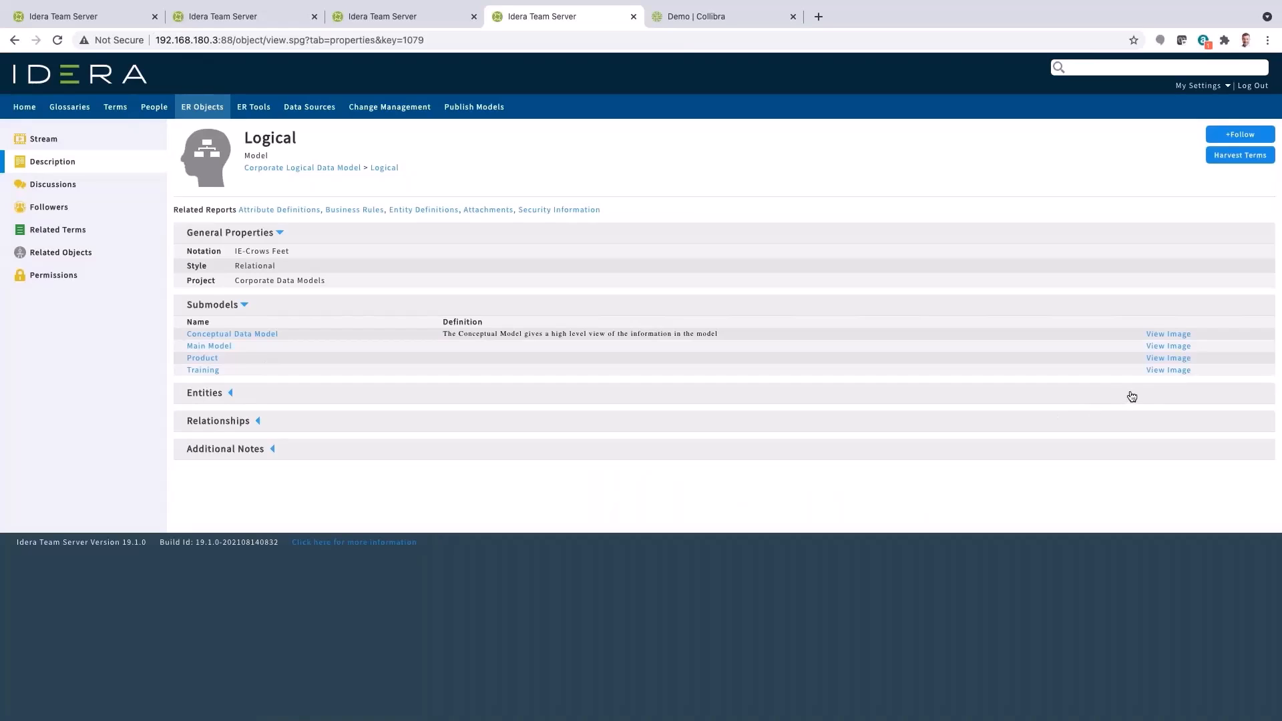
click(1163, 372)
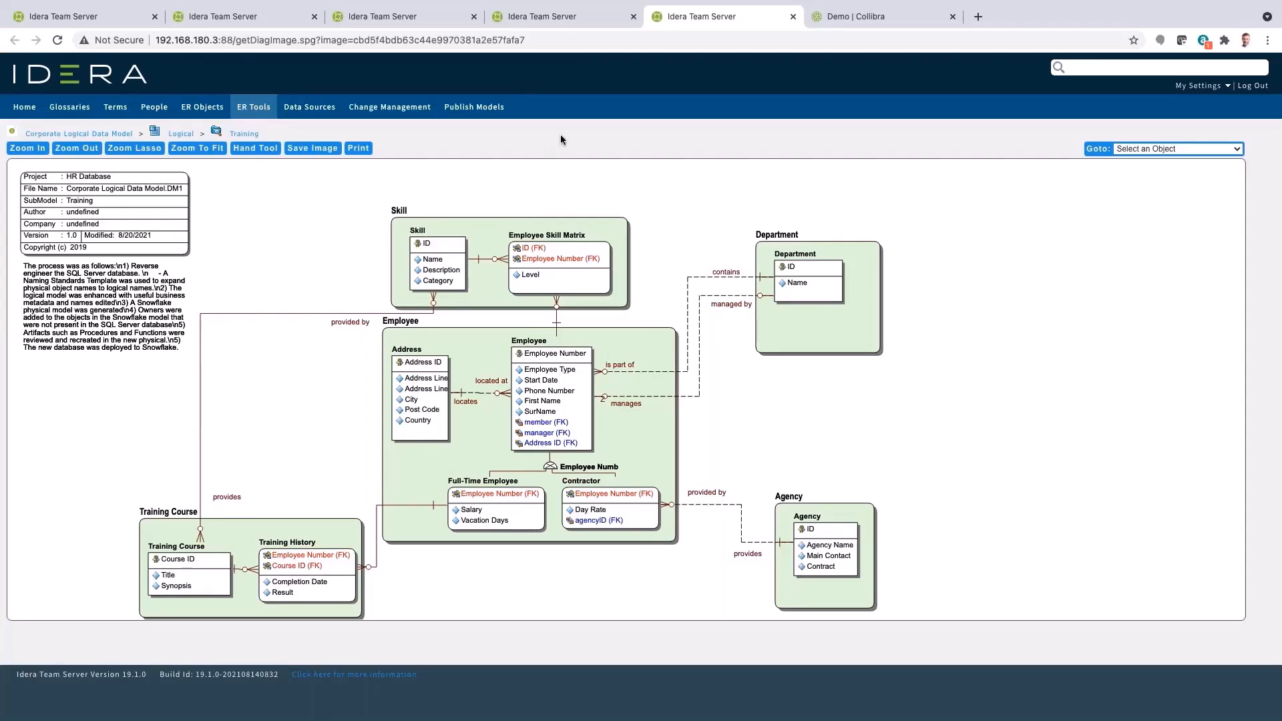
click(581, 17)
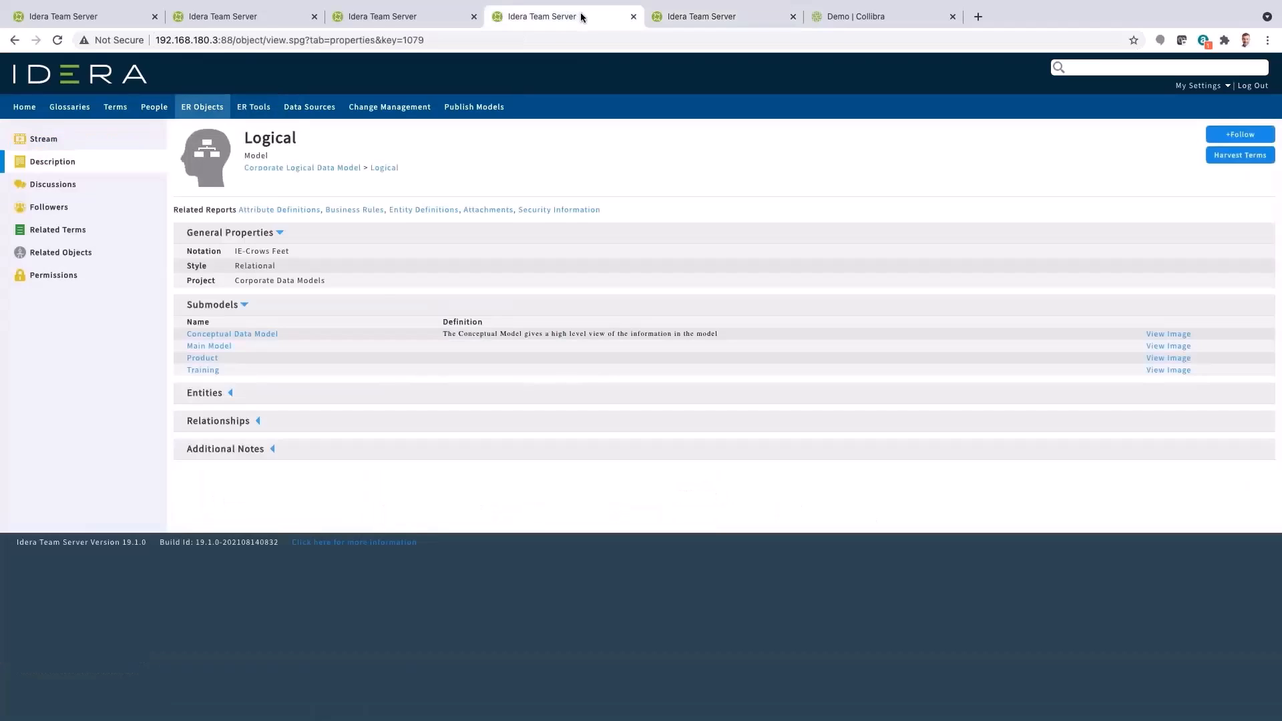
click(230, 395)
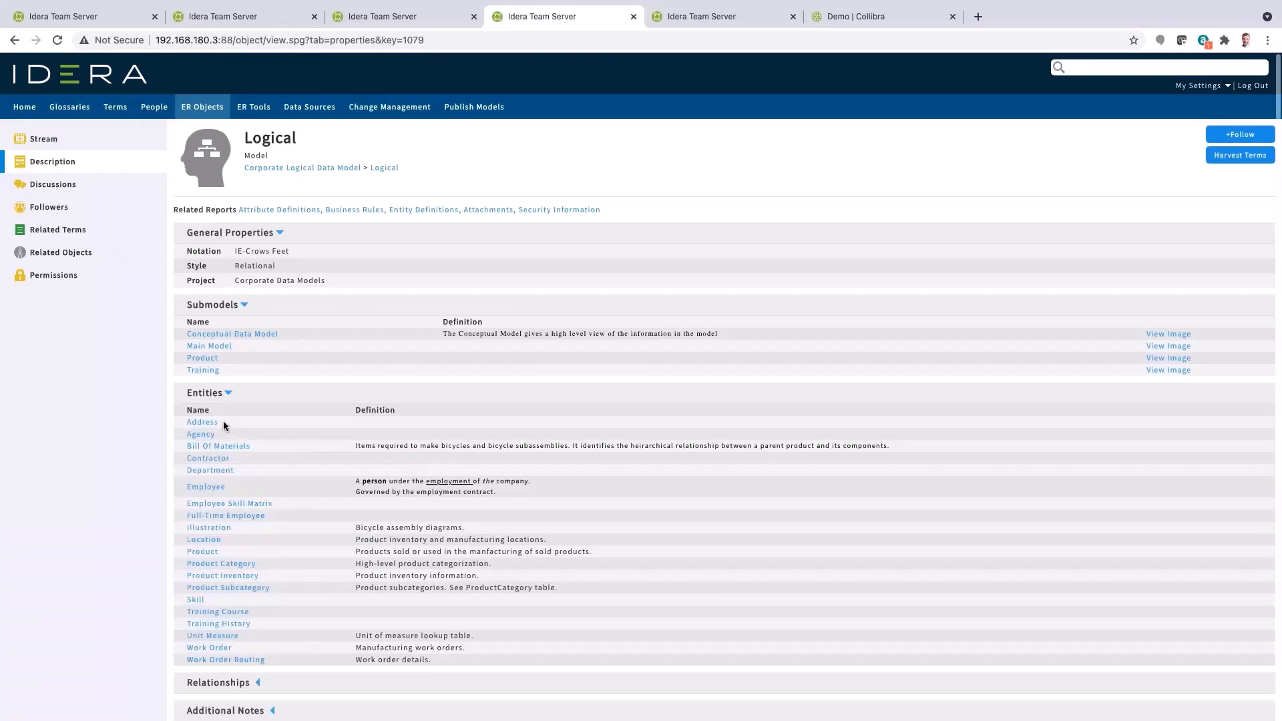
Open bulk business-term harvesting for the Logical model and deselect the Address ID attribute
click(1253, 162)
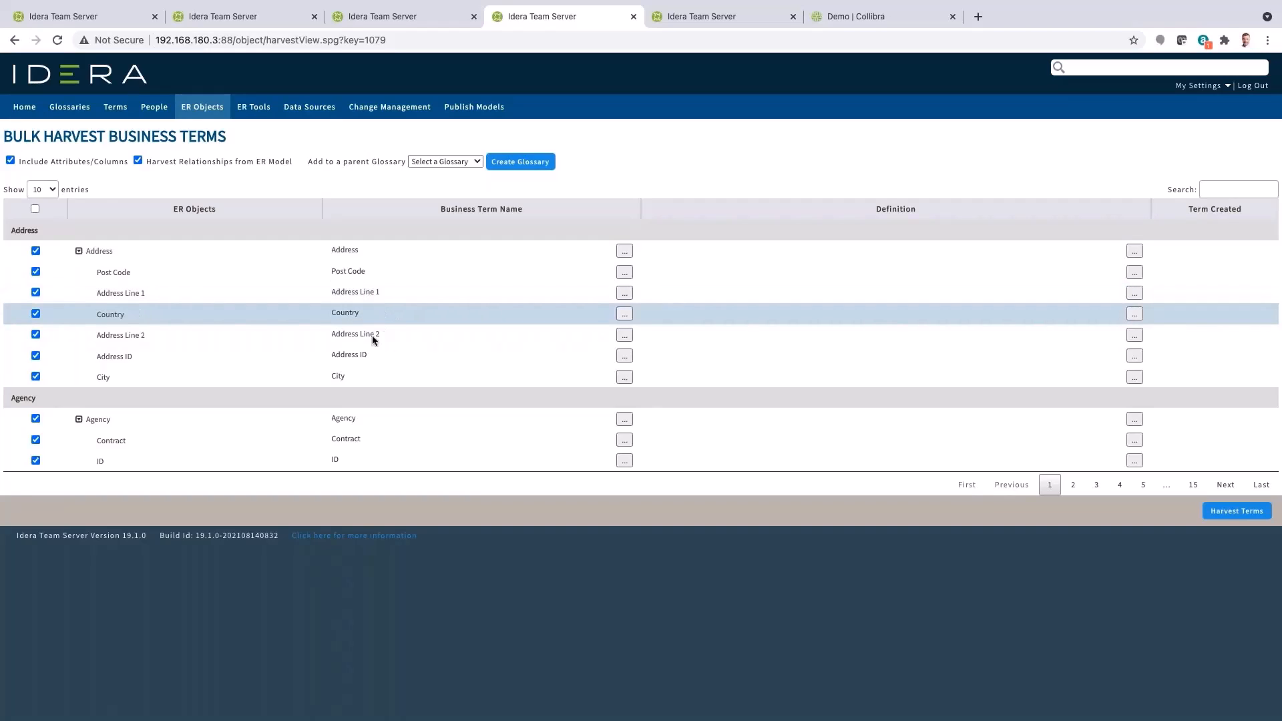
click(35, 356)
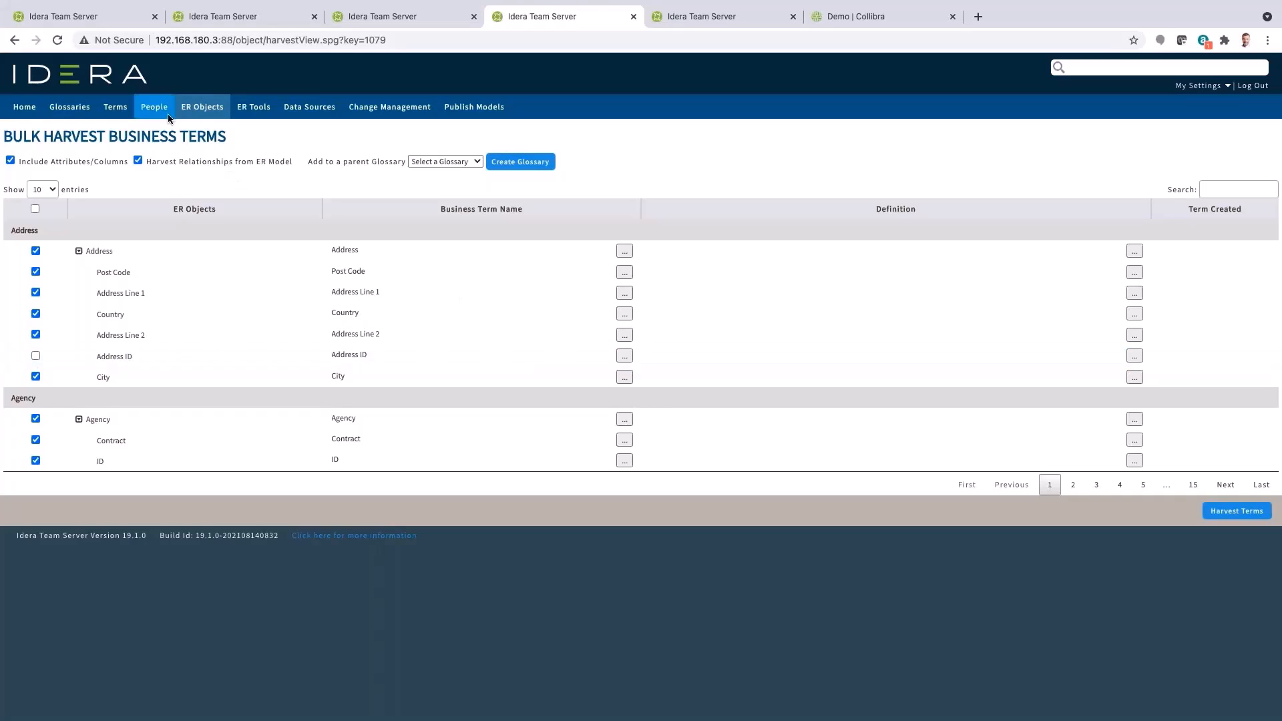
Leave the harvest page for the Terms list, search for party, and open the Party term
click(114, 111)
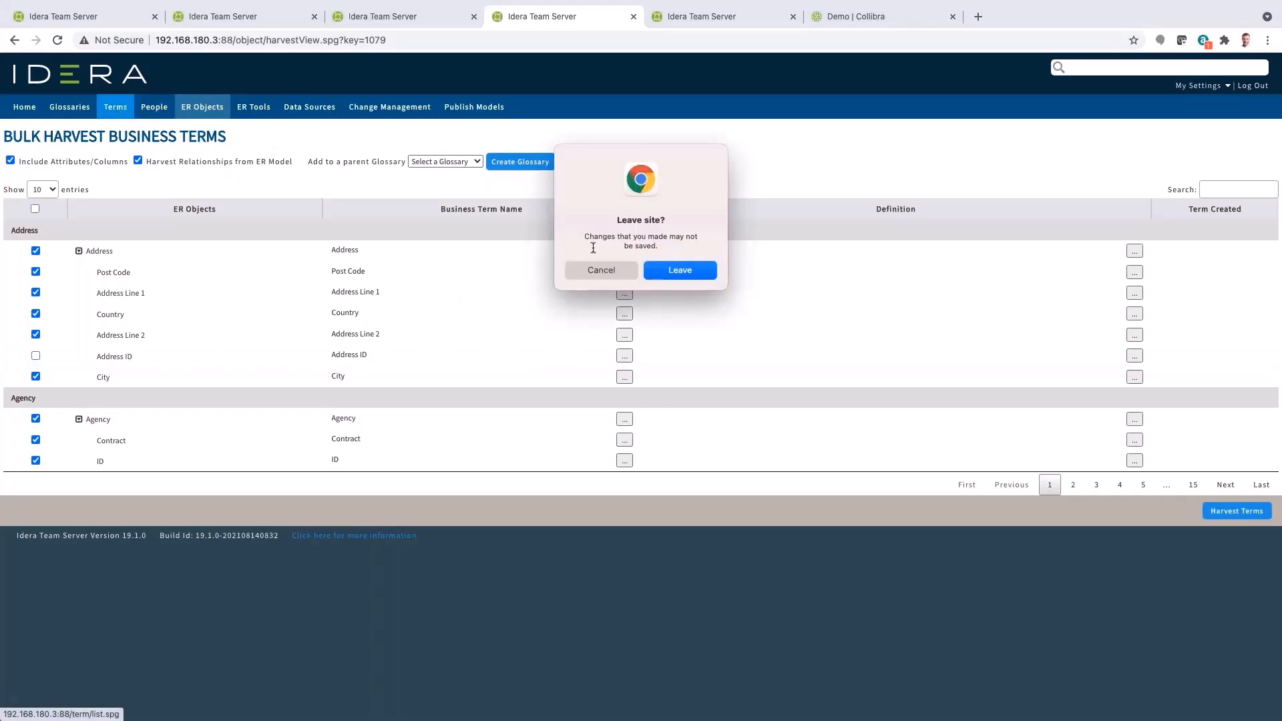
click(702, 273)
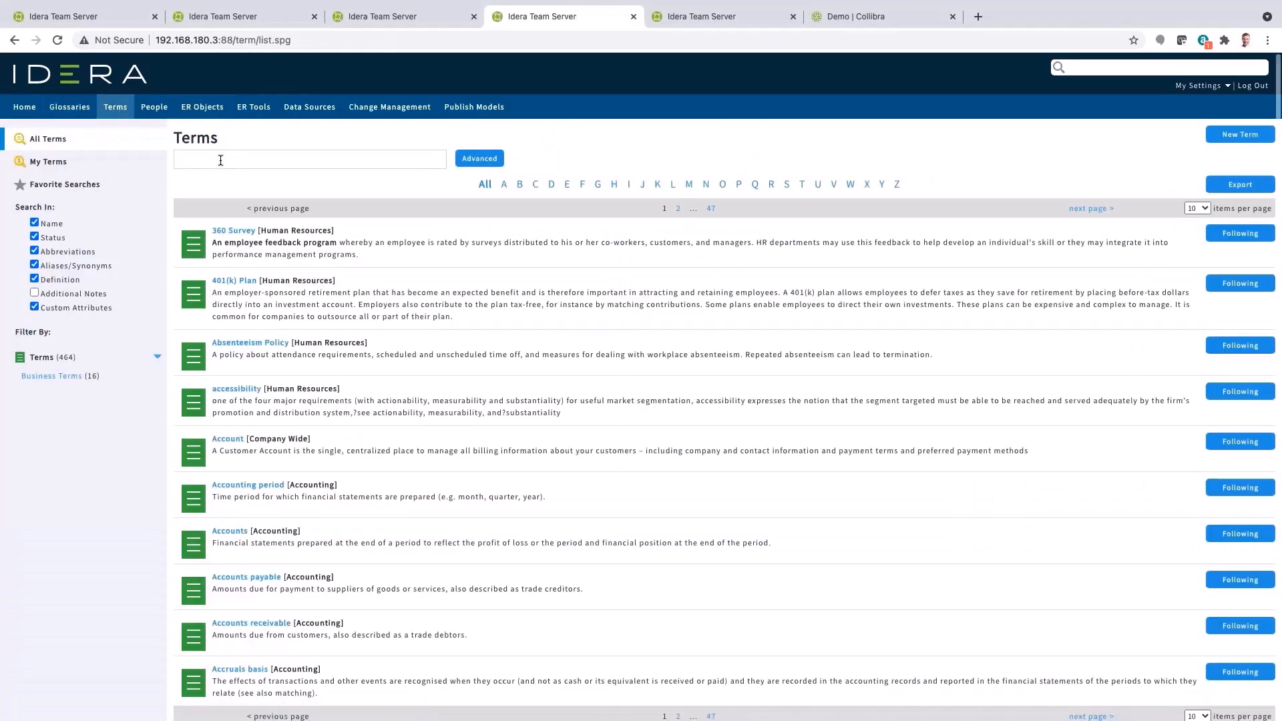
text(party)
click(221, 232)
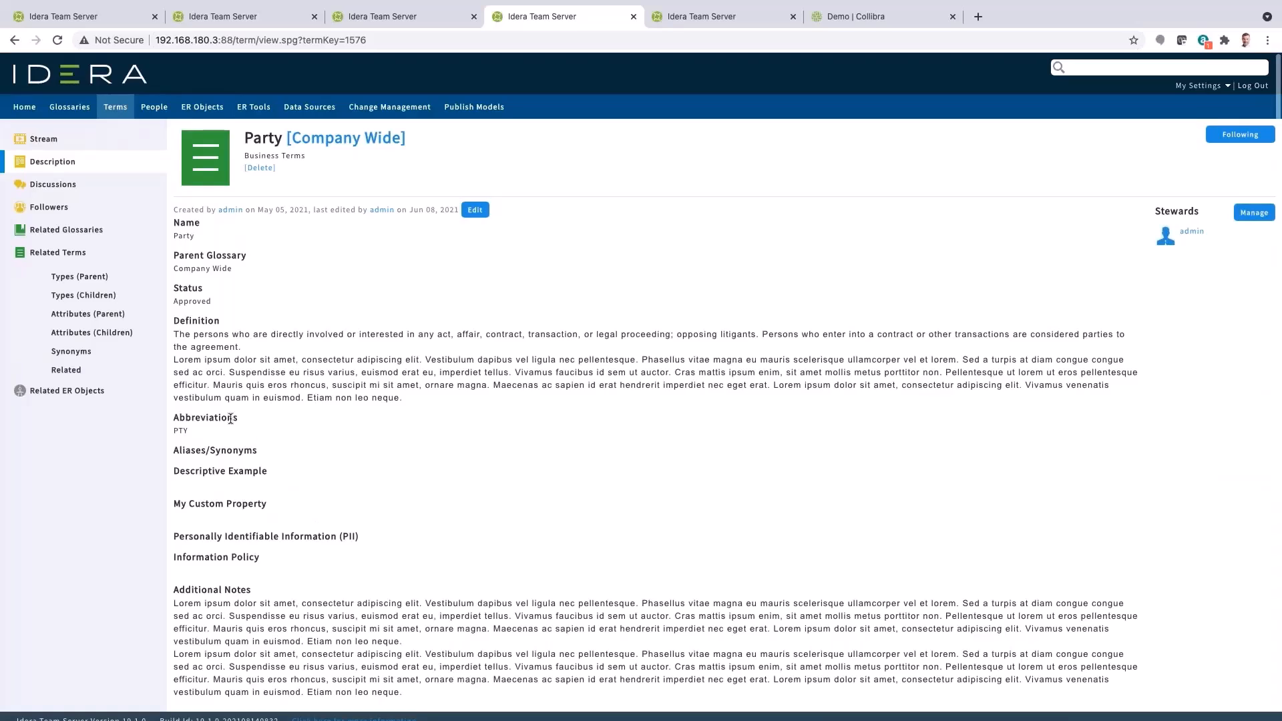
View the Party term's child types and open the Employee term from the hierarchy
click(78, 298)
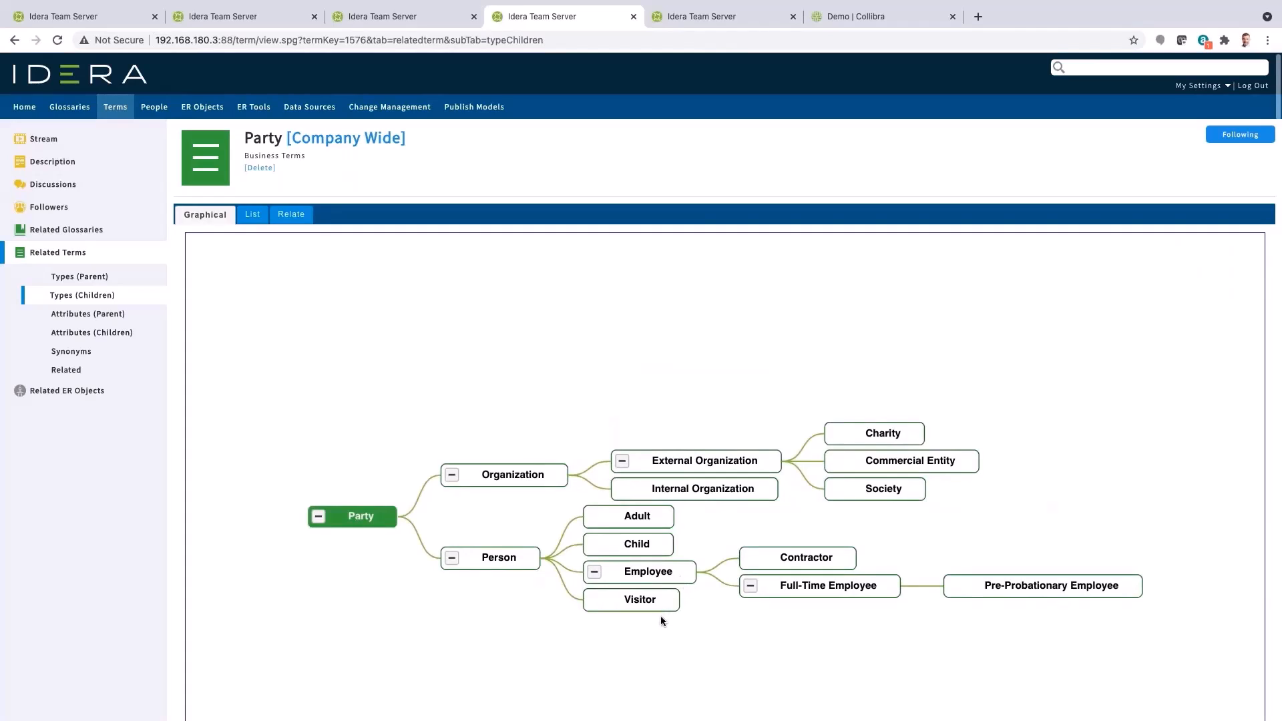
click(679, 571)
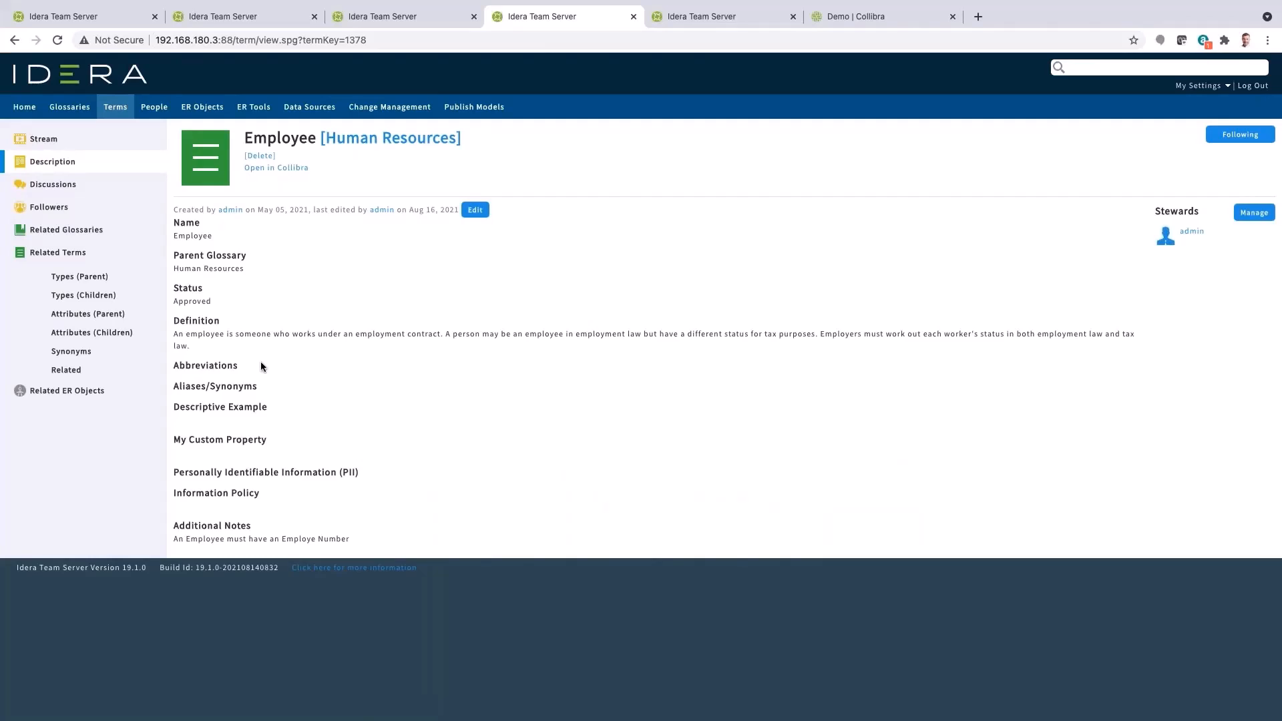
View the Employee term's related terms and child attributes, then open the Employee Number term
click(66, 370)
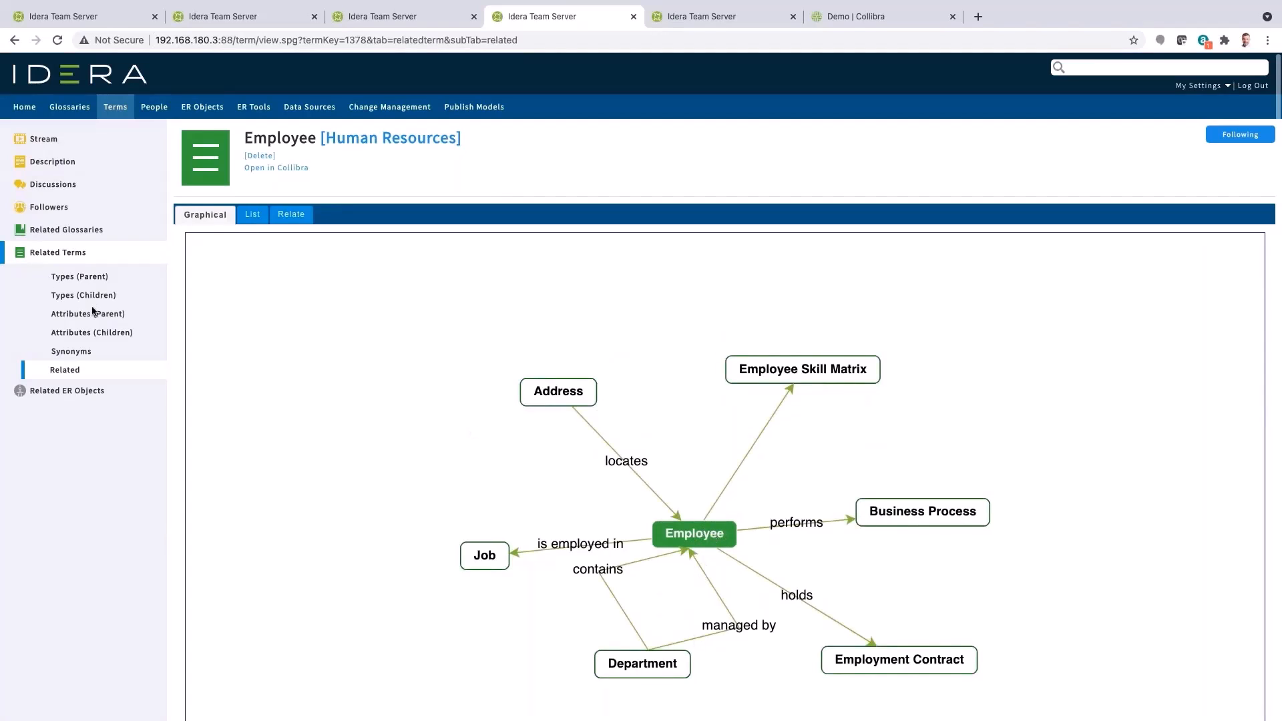
click(74, 336)
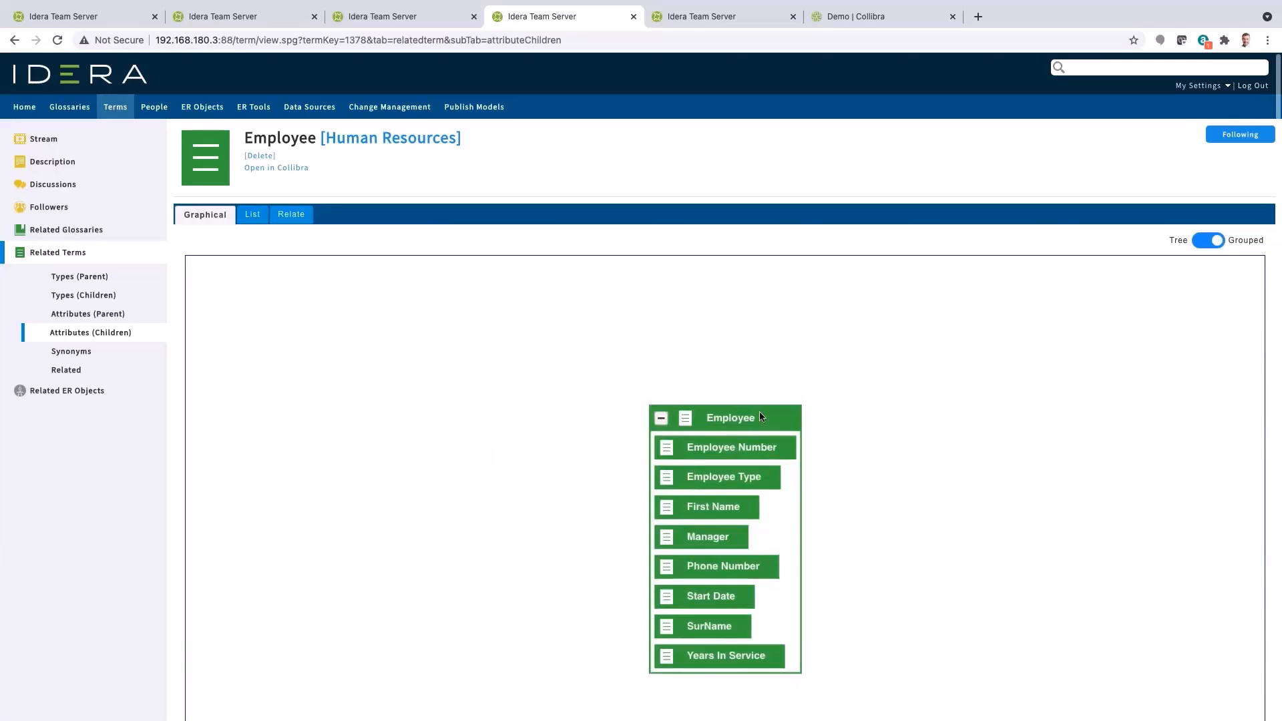
click(720, 453)
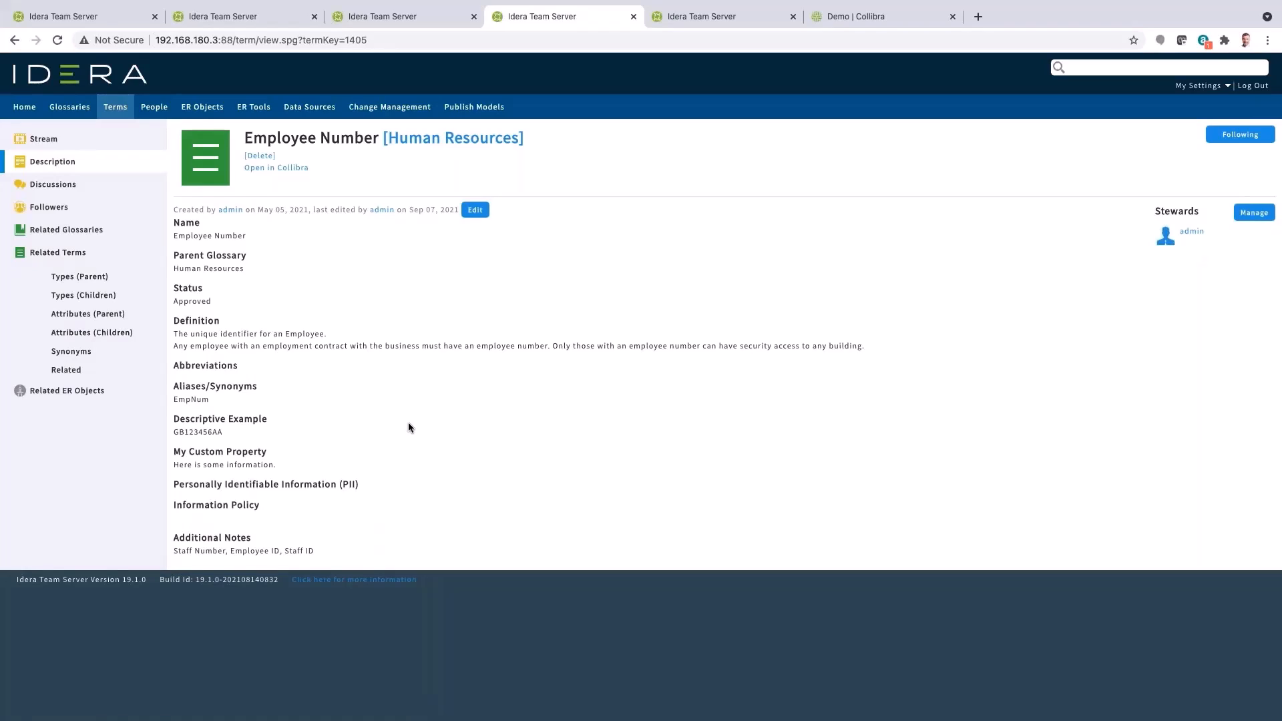
Open the Employee Number term in Collibra in a new tab and review its page
right_click(264, 174)
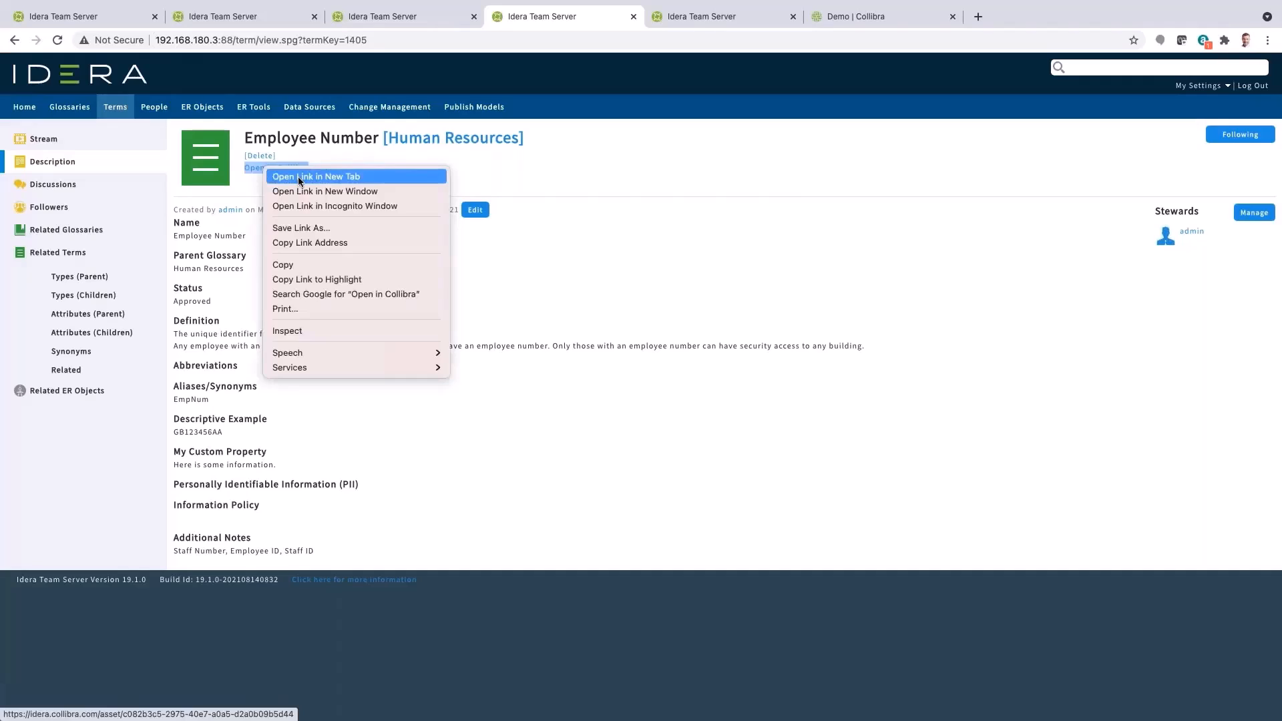
click(297, 176)
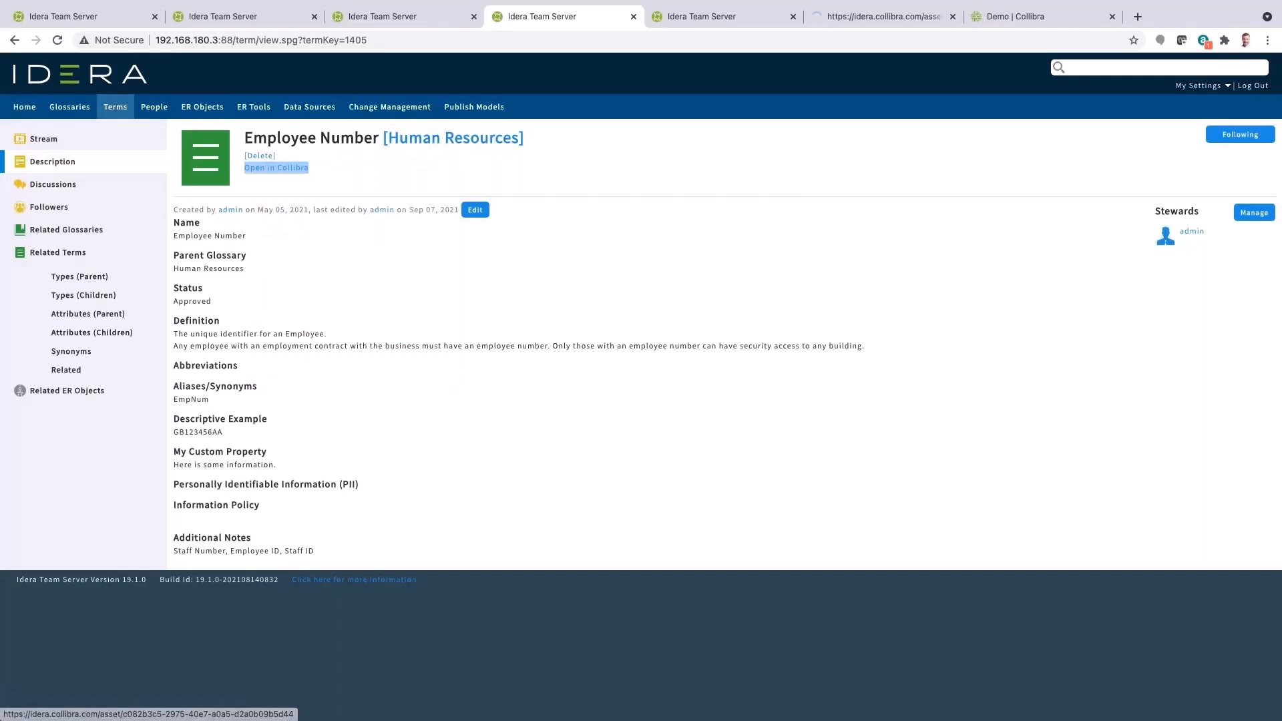
click(862, 18)
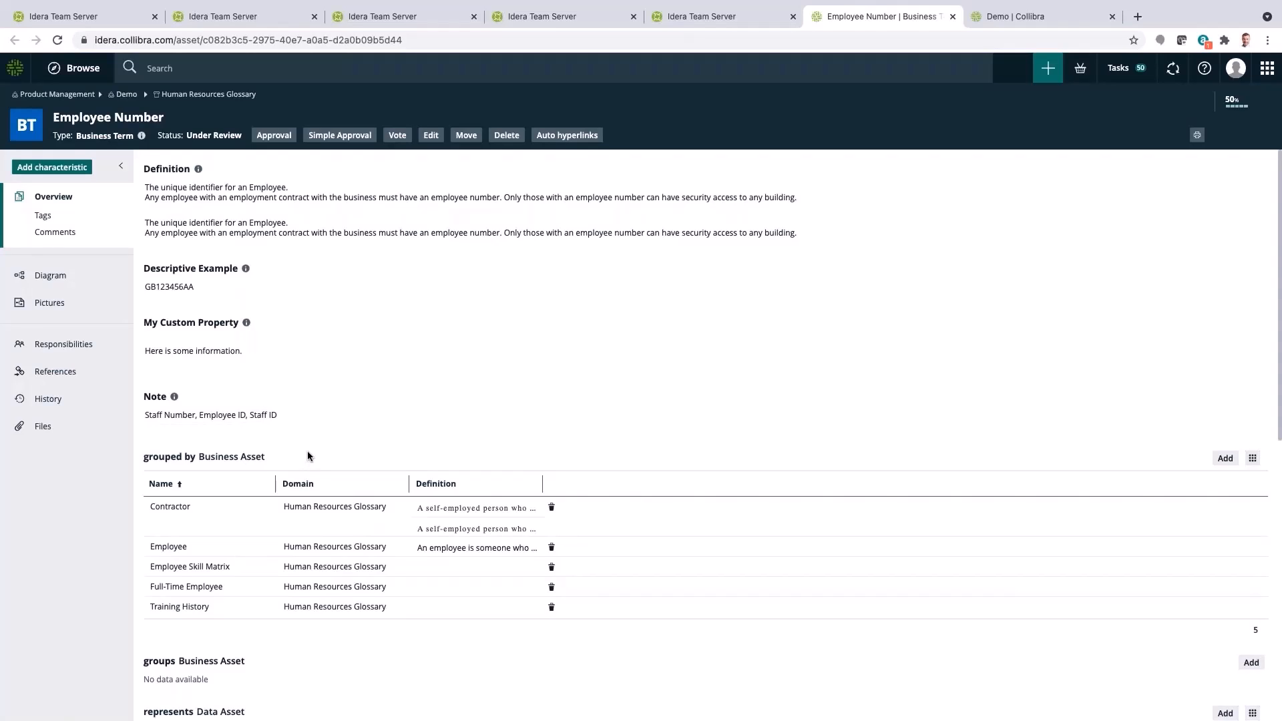
scroll(308, 444, down, 1)
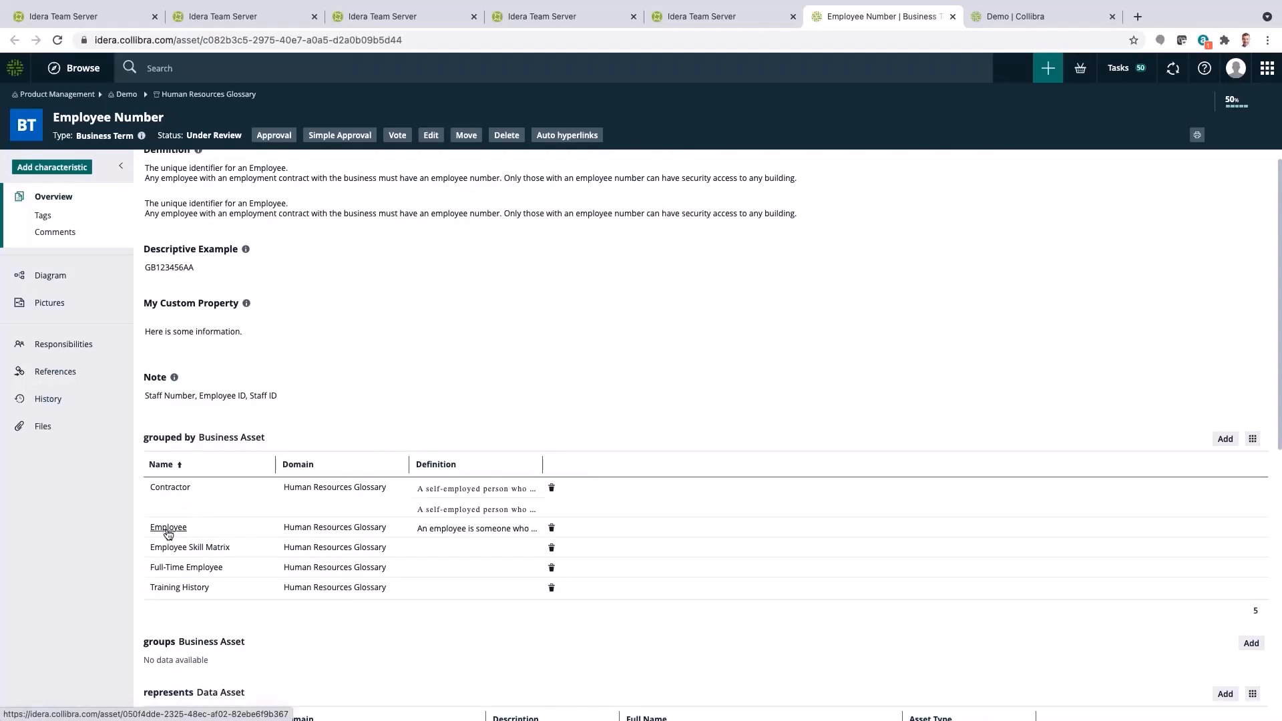
scroll(168, 534, up, 1)
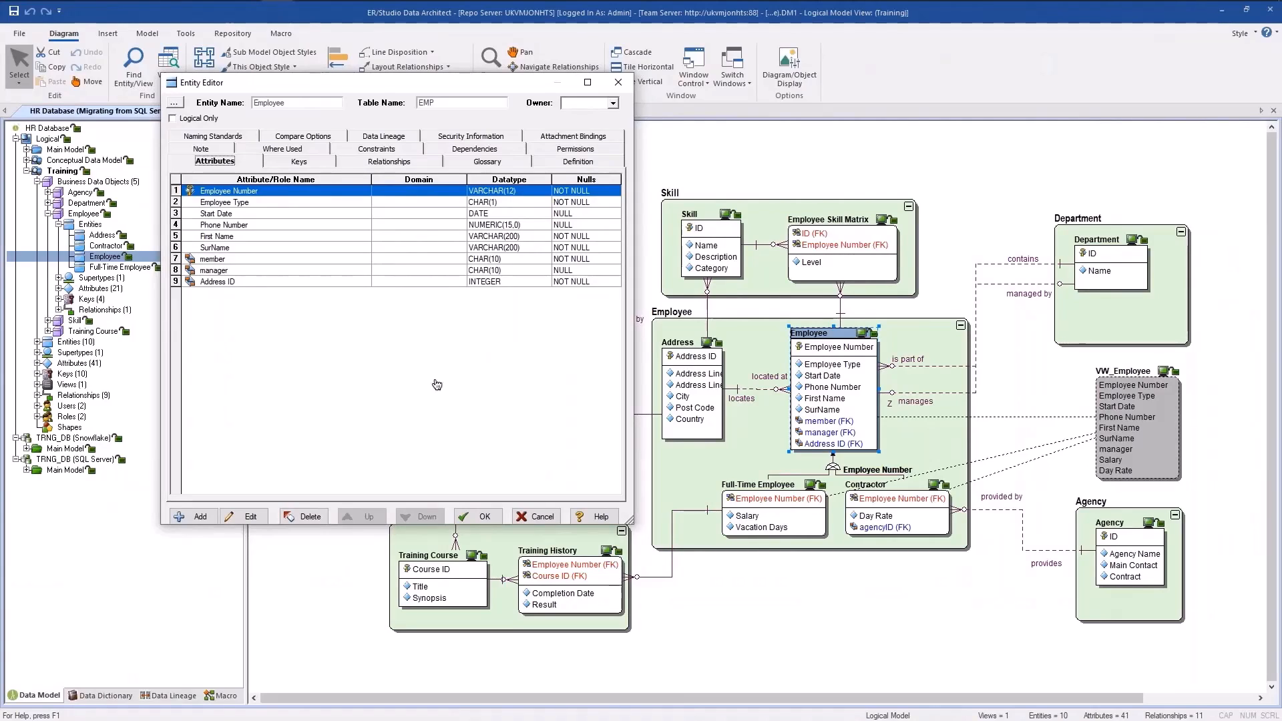
In ER/Studio Data Architect, open the Employee Entity Editor's Glossary tab and browse the Add Term business term selector
drag(427, 81, 433, 162)
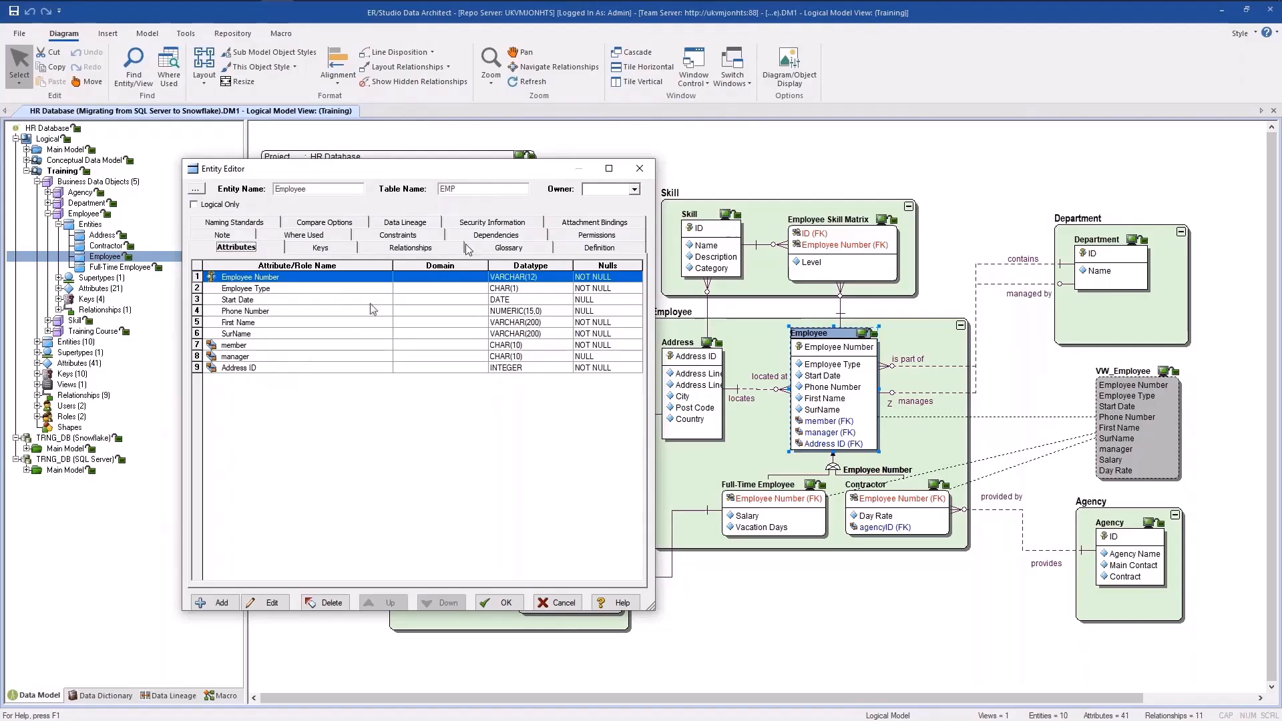
click(507, 248)
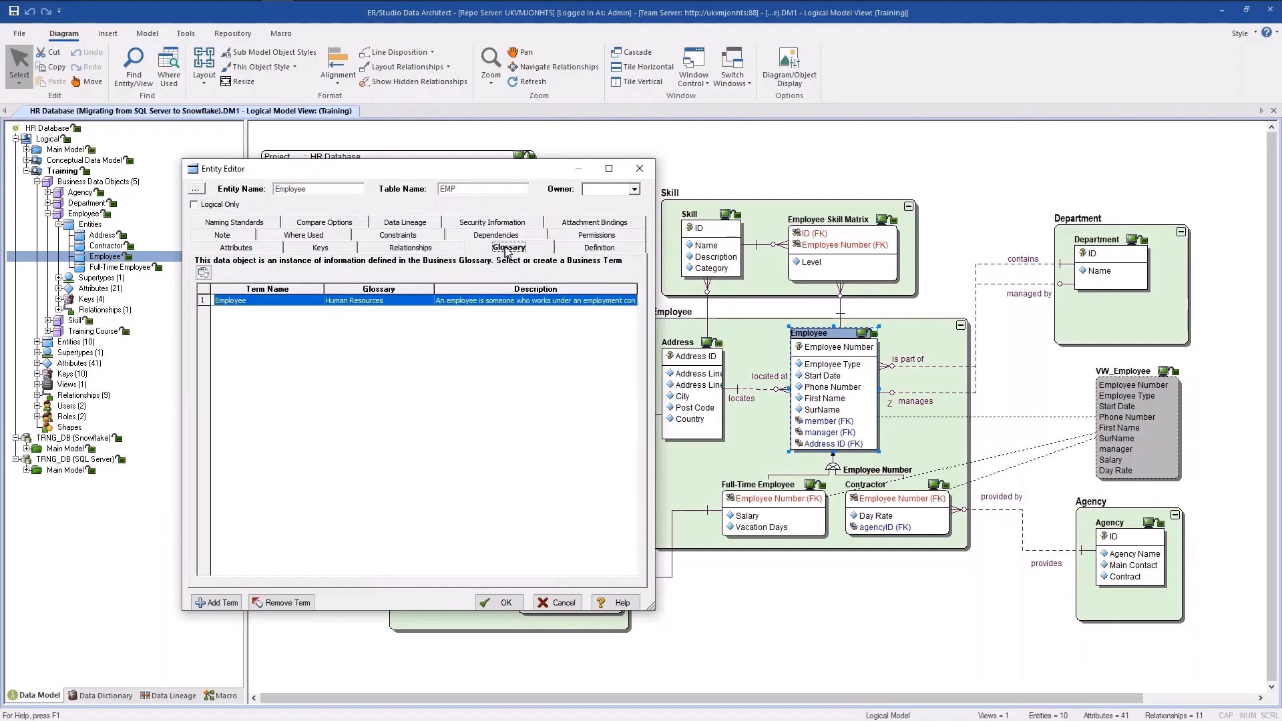
click(215, 603)
drag(427, 267, 547, 195)
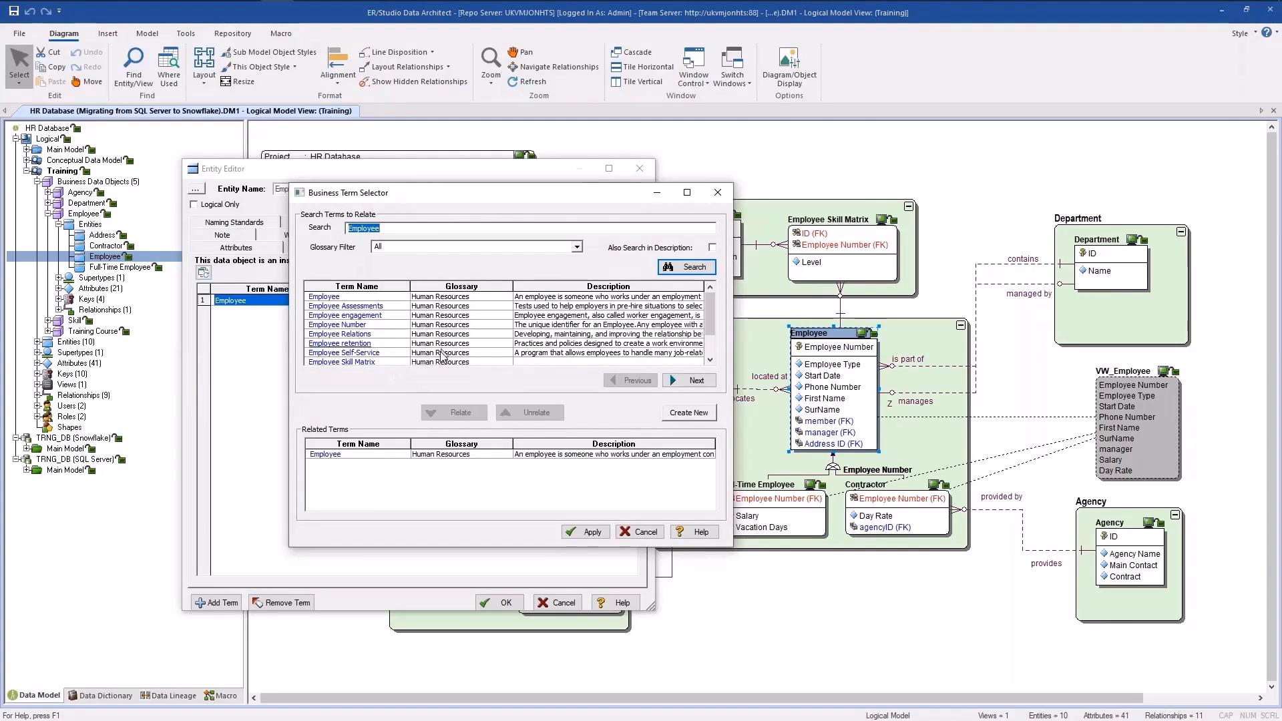
click(579, 247)
click(578, 247)
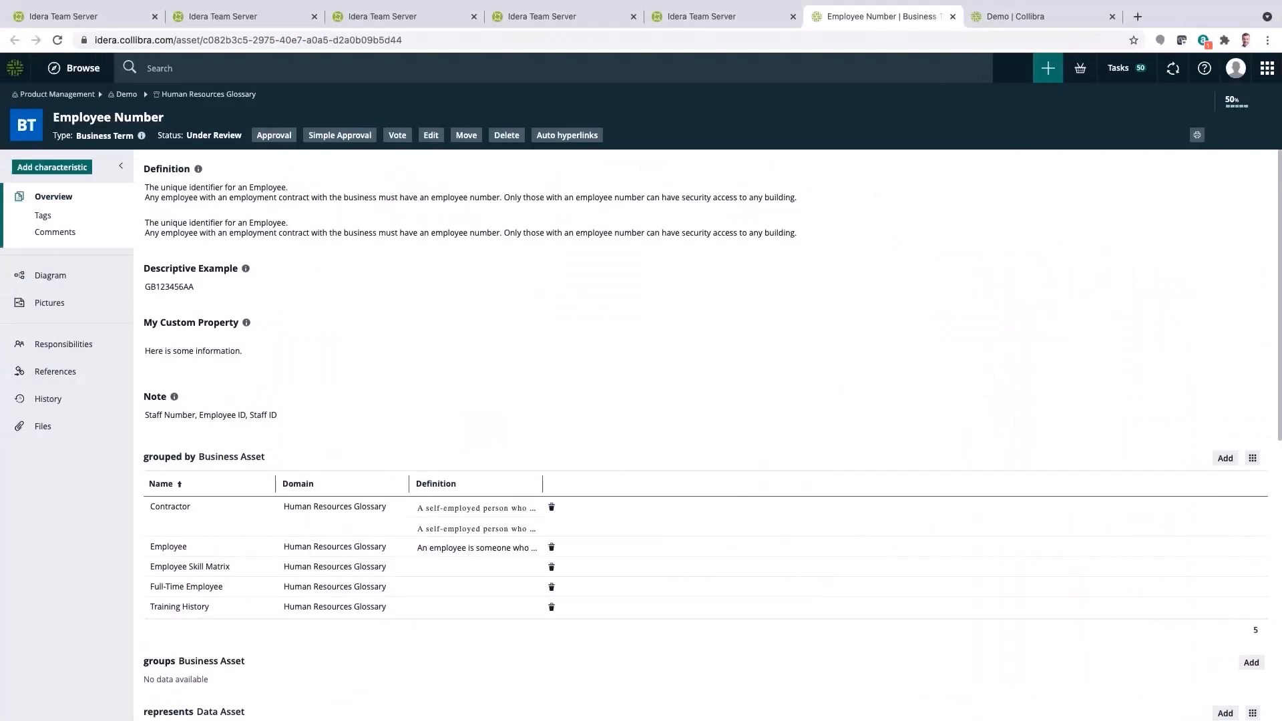
Return to the Team Server tabs showing the Training diagram and the Employee Number term
click(700, 16)
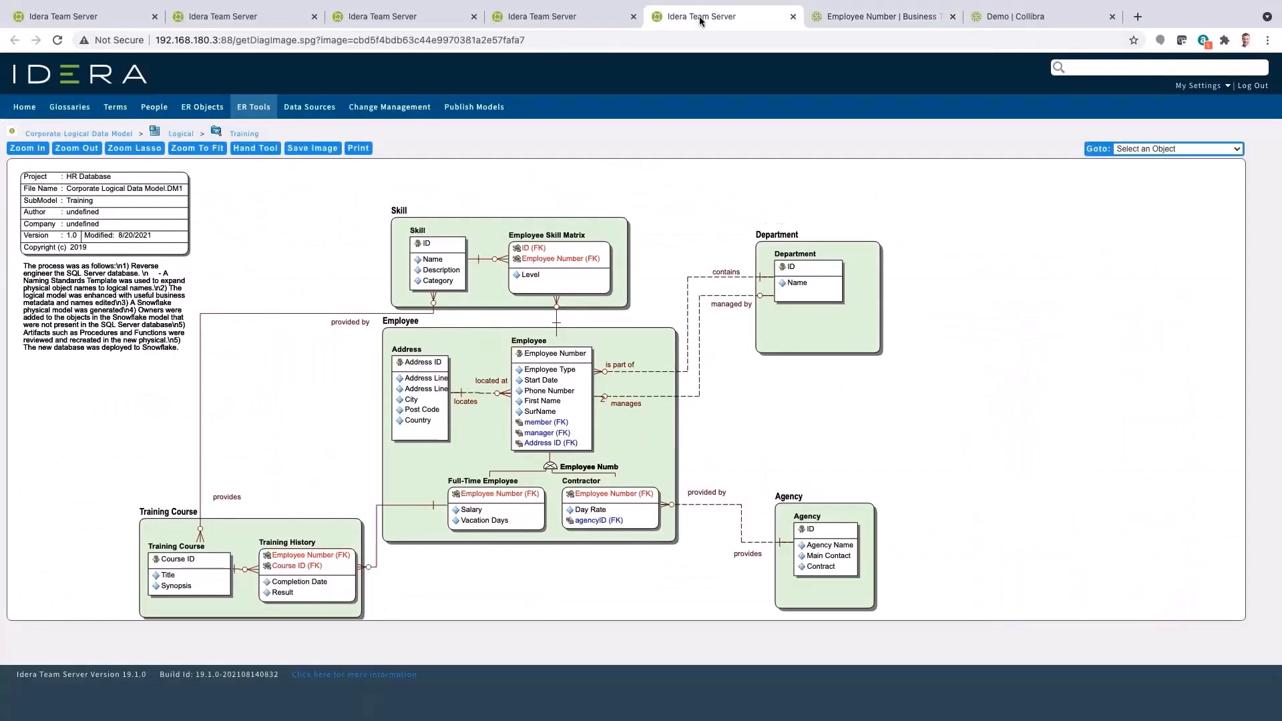
click(575, 18)
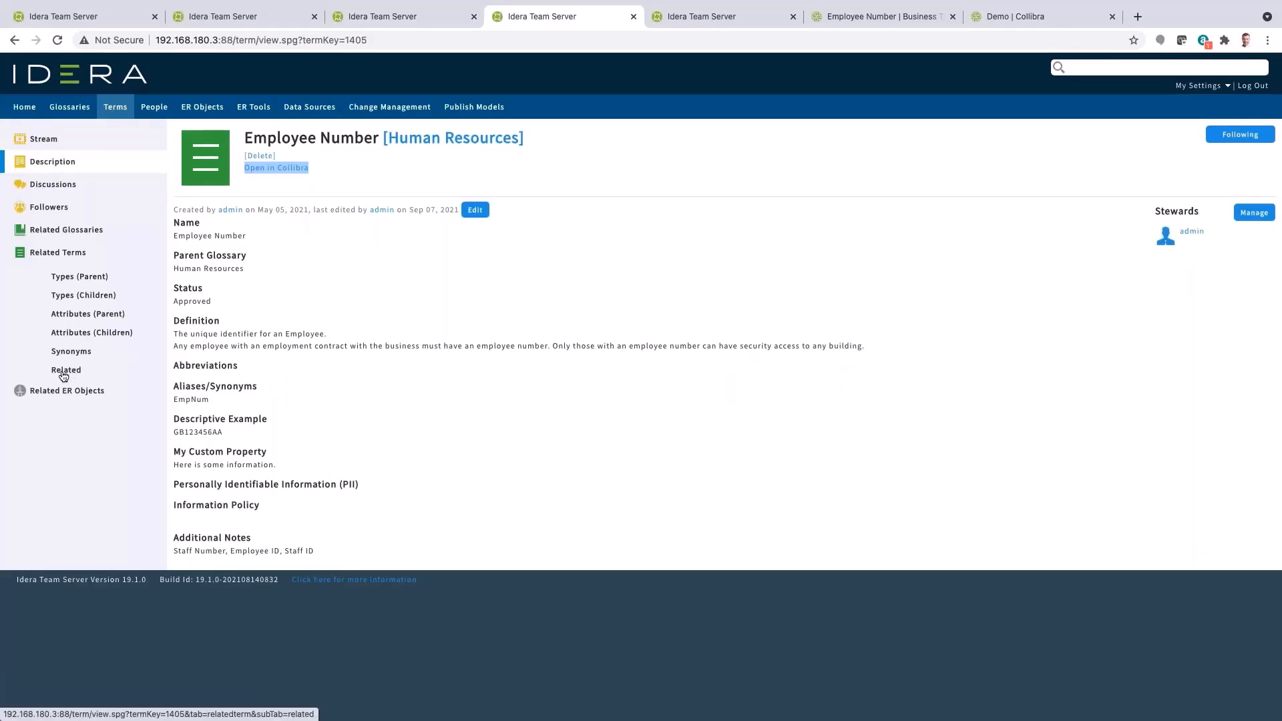
Open the Employee Number term's related ER objects graph and expand Northwind.dm1 down to its logical Employees entity
click(47, 395)
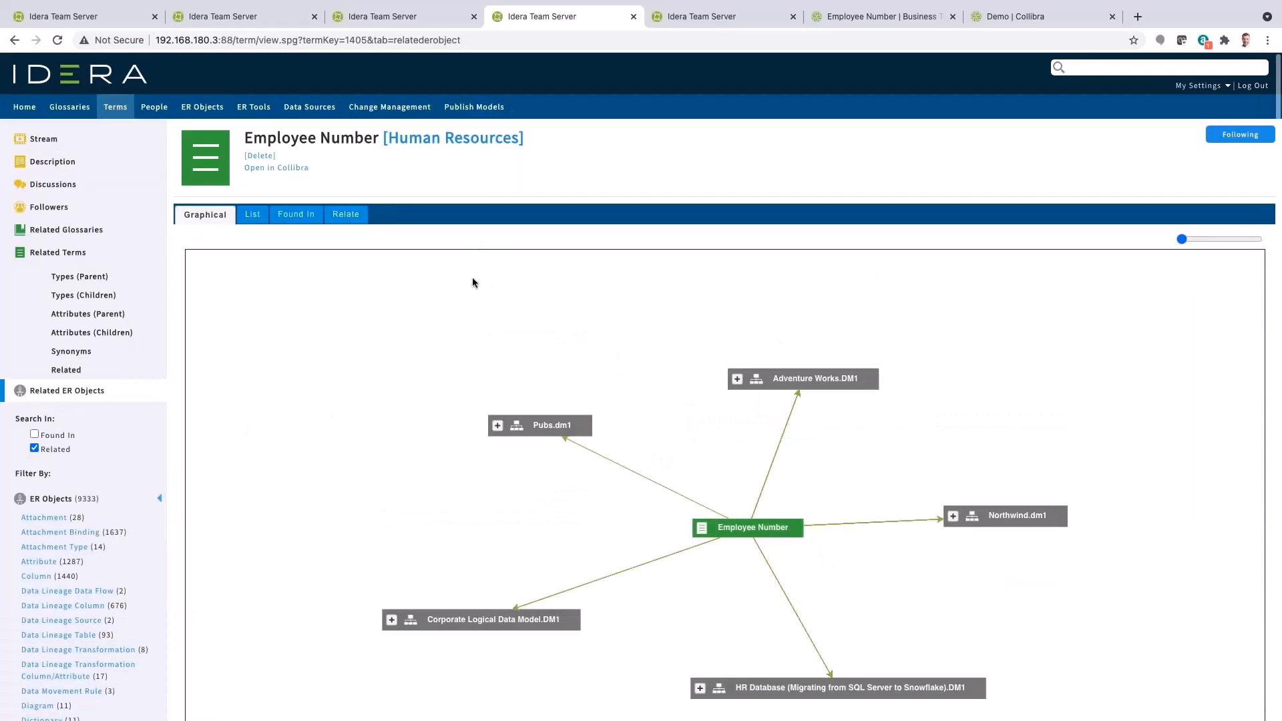
click(953, 516)
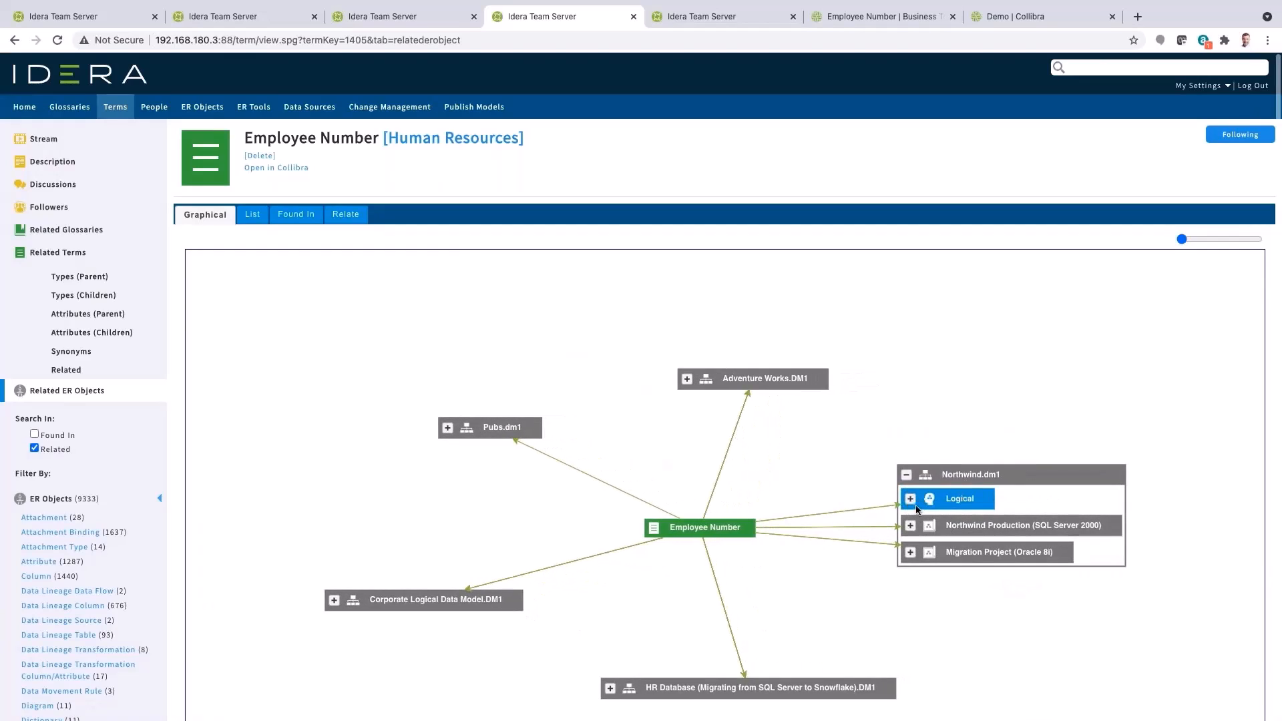
click(910, 500)
click(848, 479)
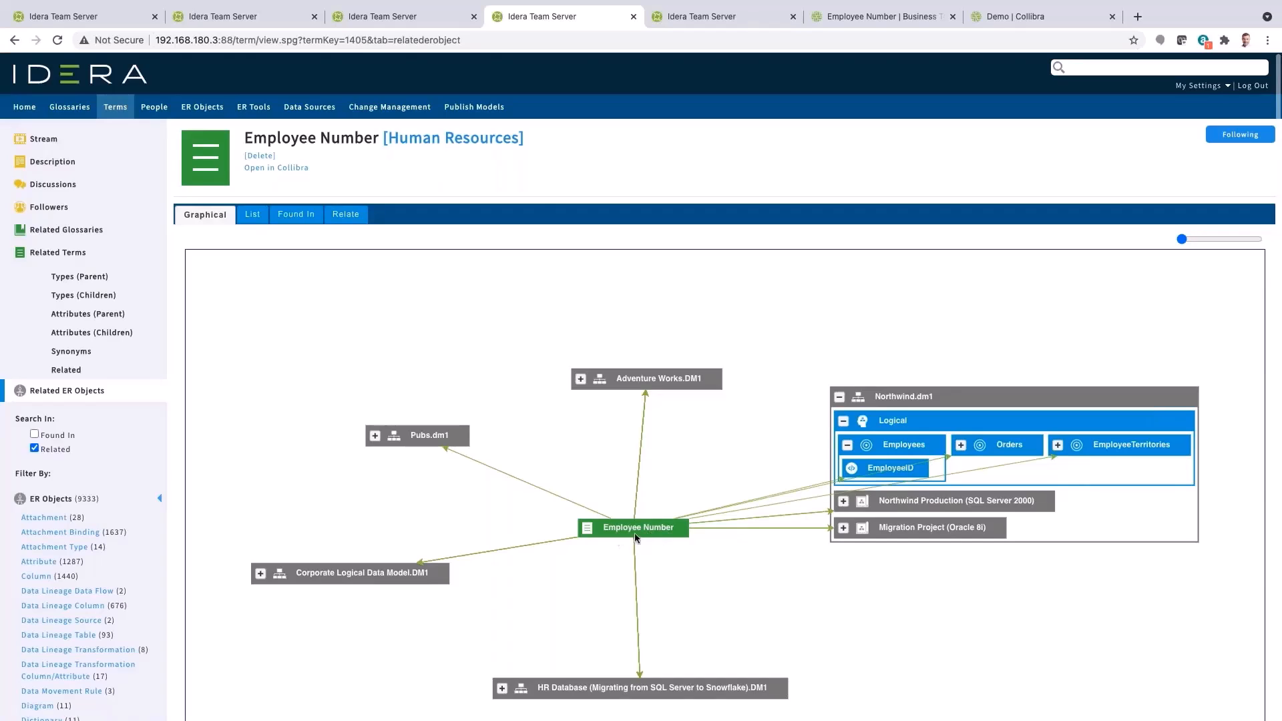
Expand the HR Database model's logical Employee entity and Snowflake EMP table, plus the Corporate Logical Data Model node
click(502, 688)
scroll(896, 608, down, 3)
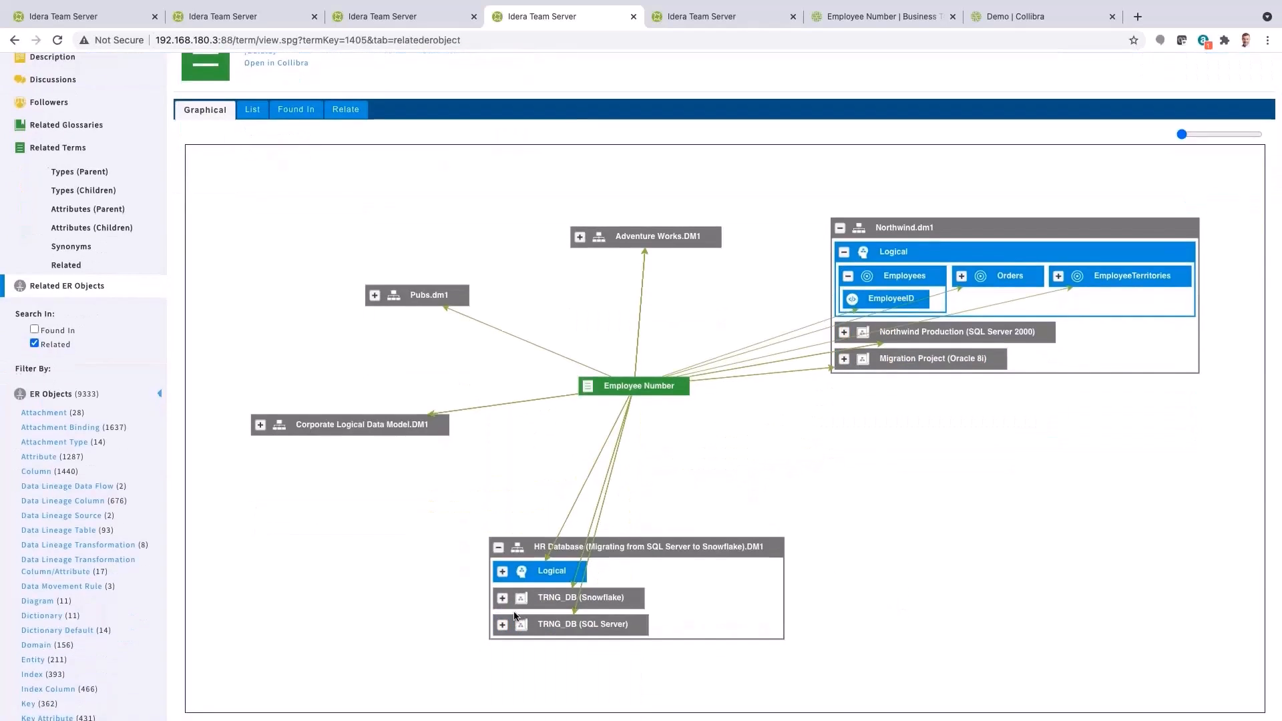
click(502, 573)
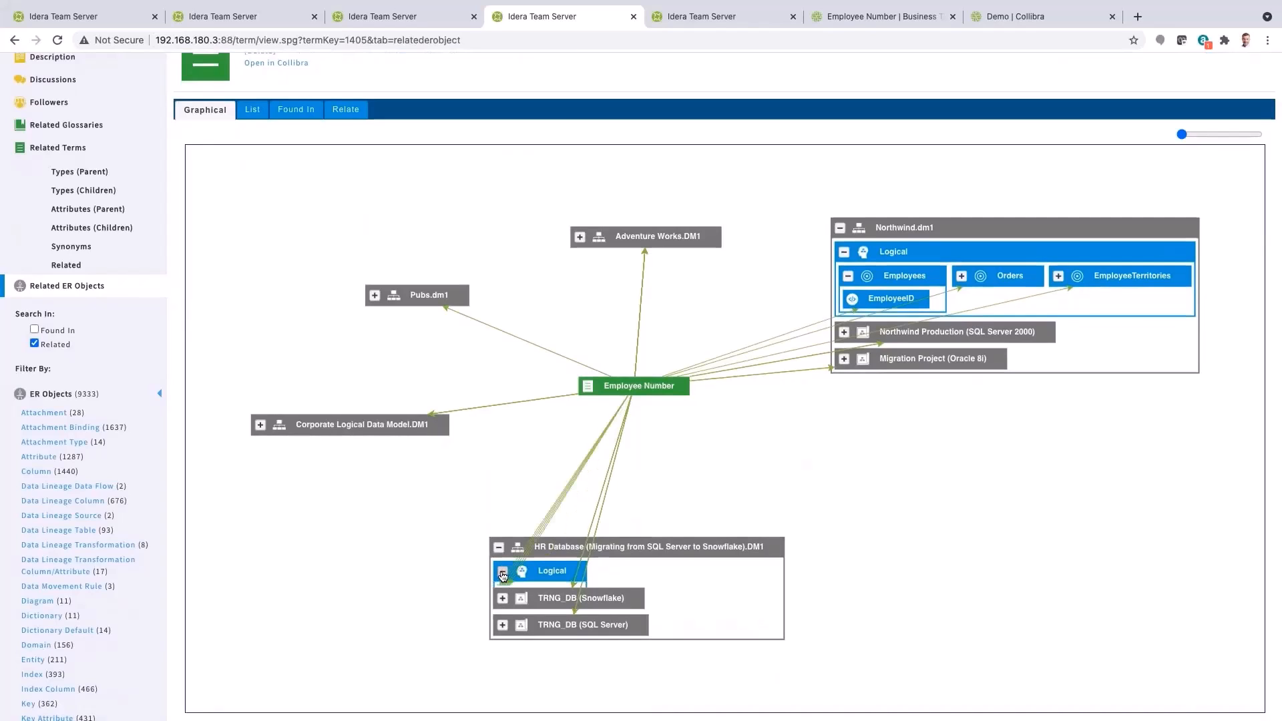
click(674, 584)
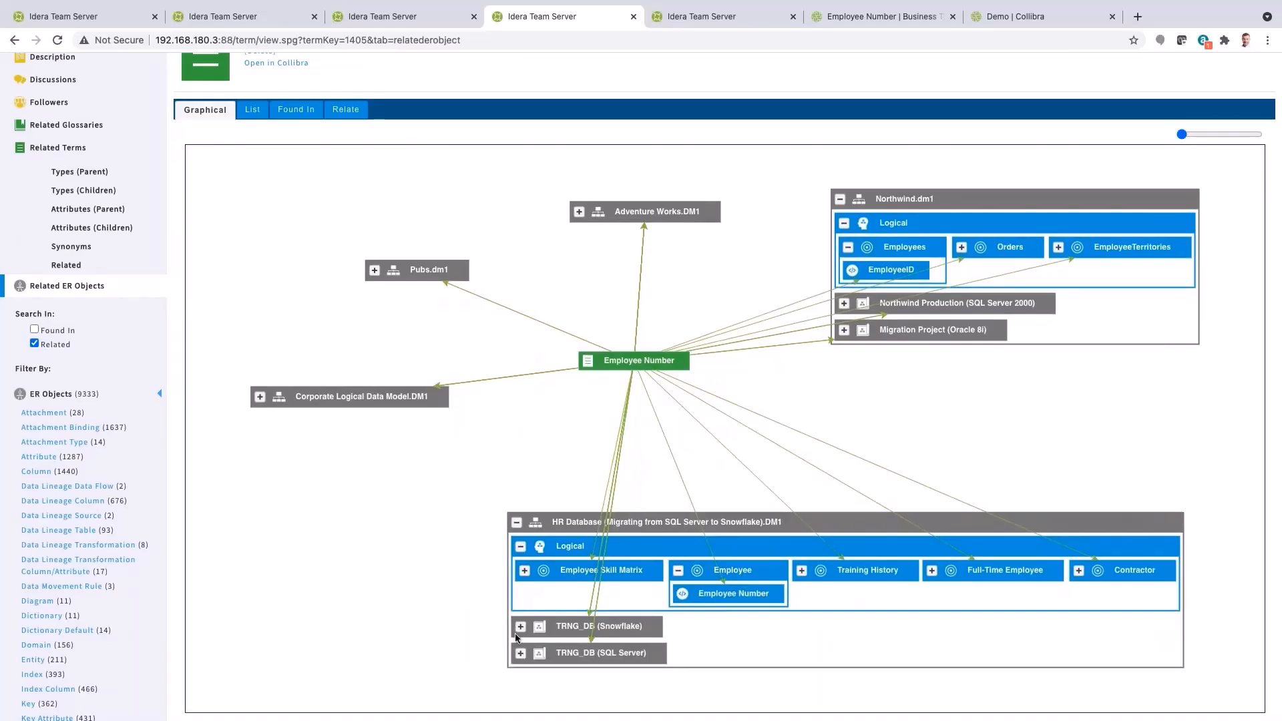
click(521, 627)
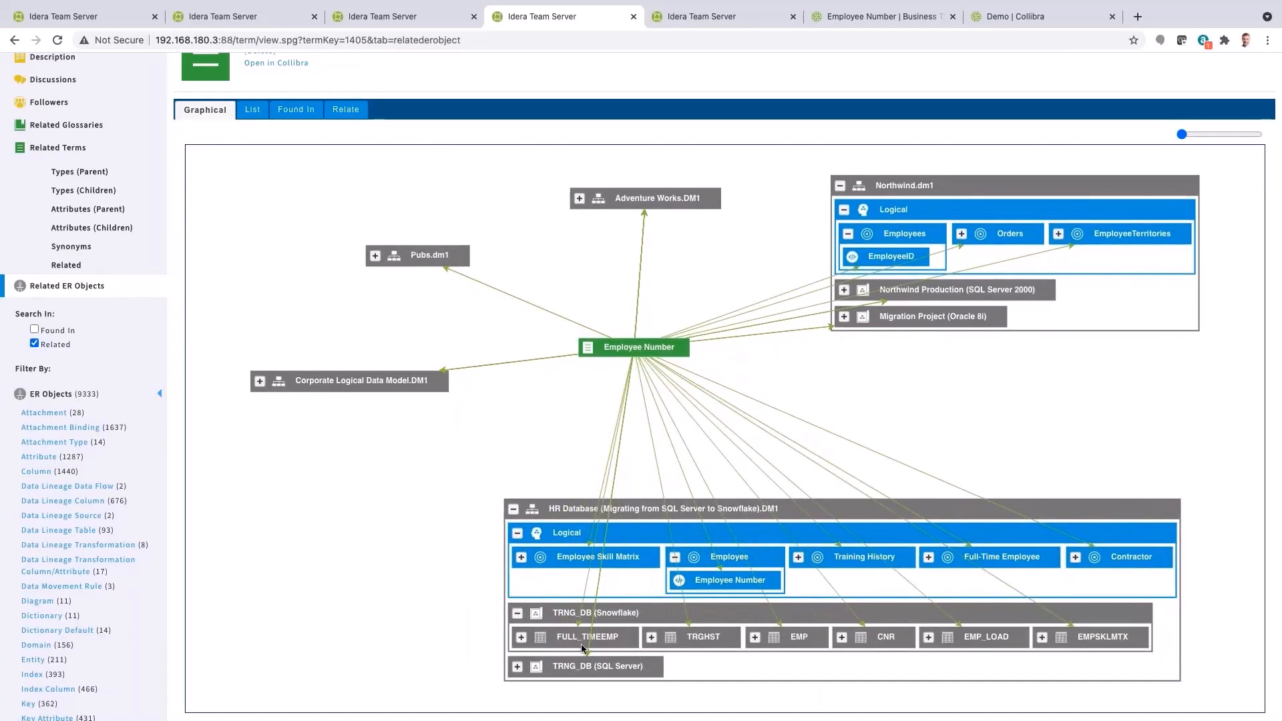
click(756, 637)
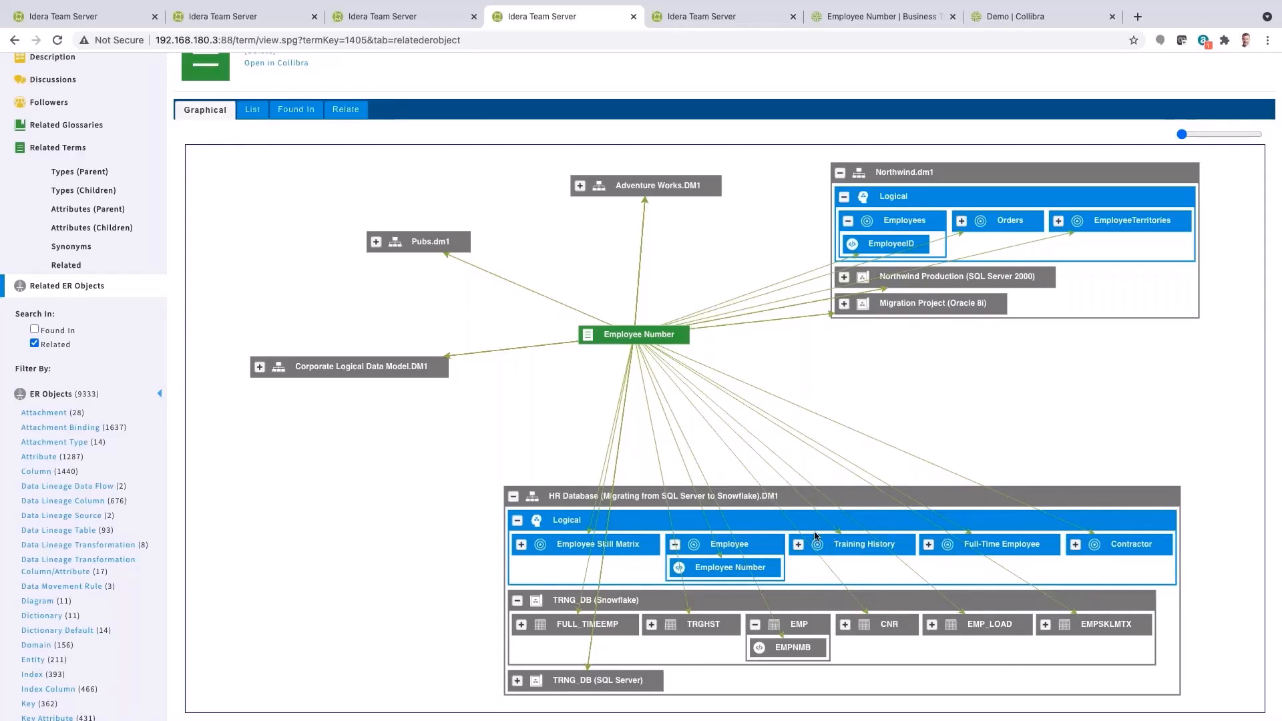
click(259, 369)
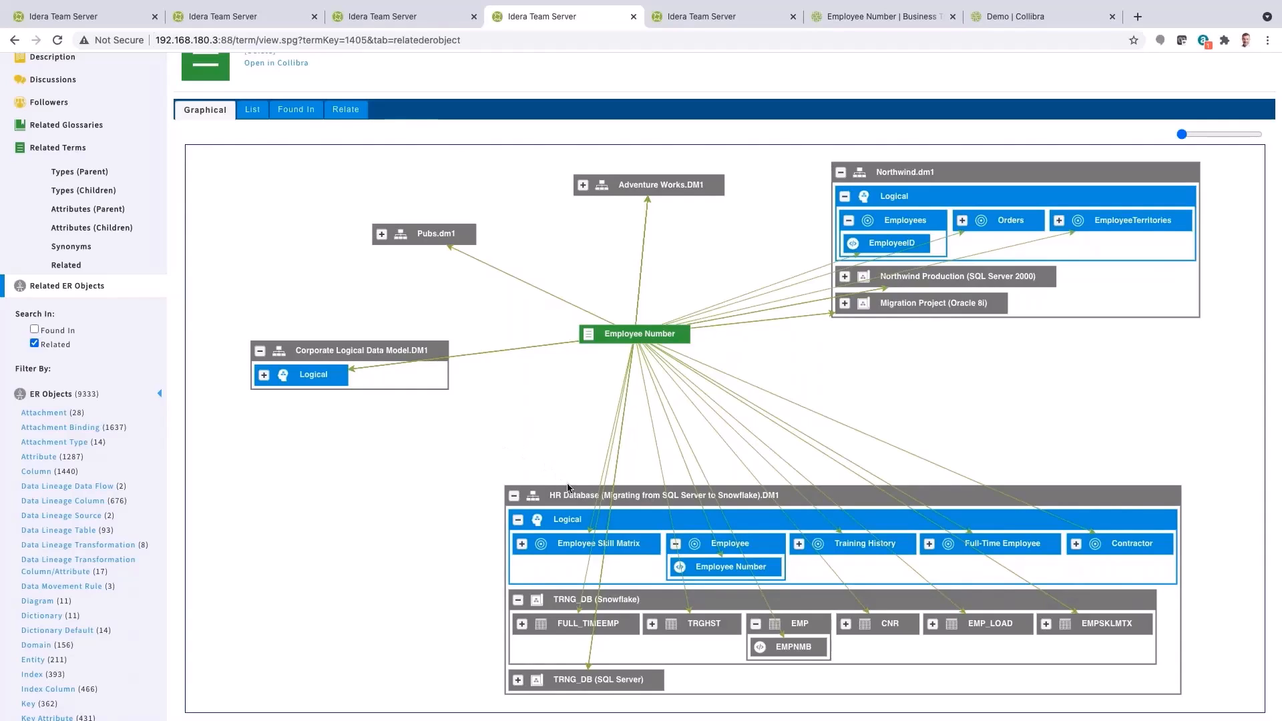
Switch to the Collibra Employee Number business term tab and review its grouped and represented data assets
click(875, 18)
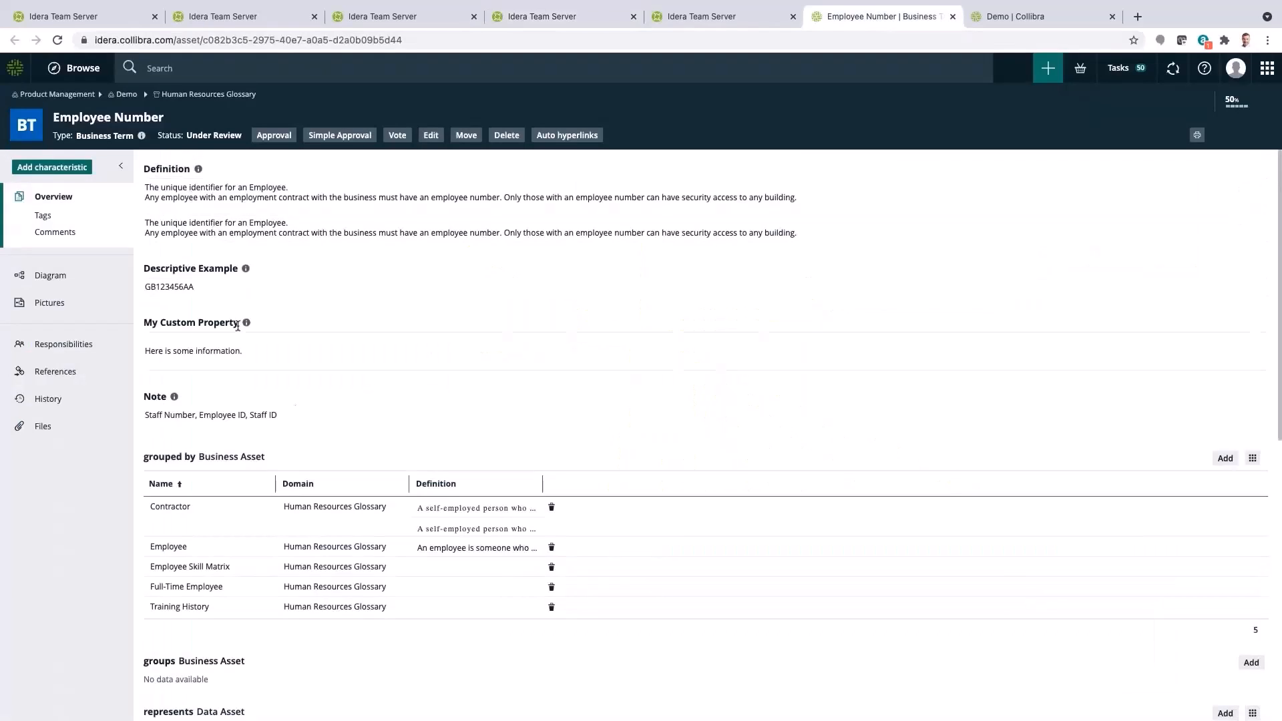
scroll(316, 494, down, 4)
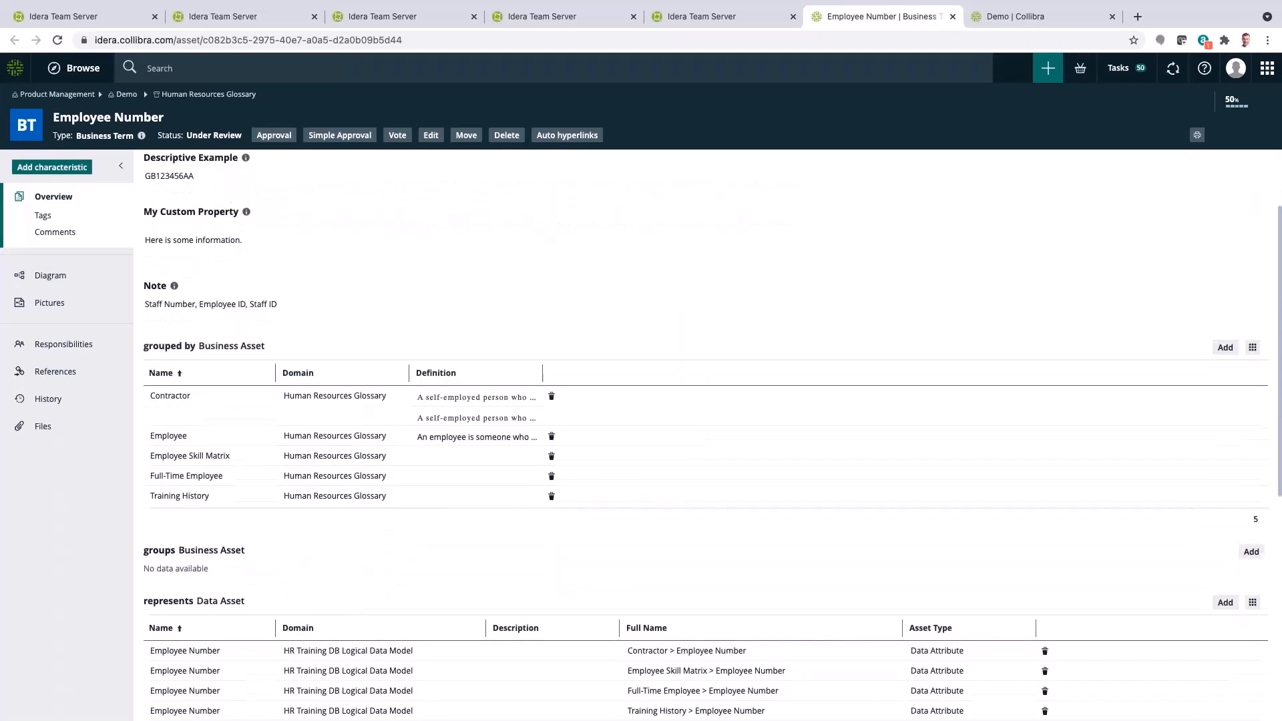
scroll(348, 474, down, 2)
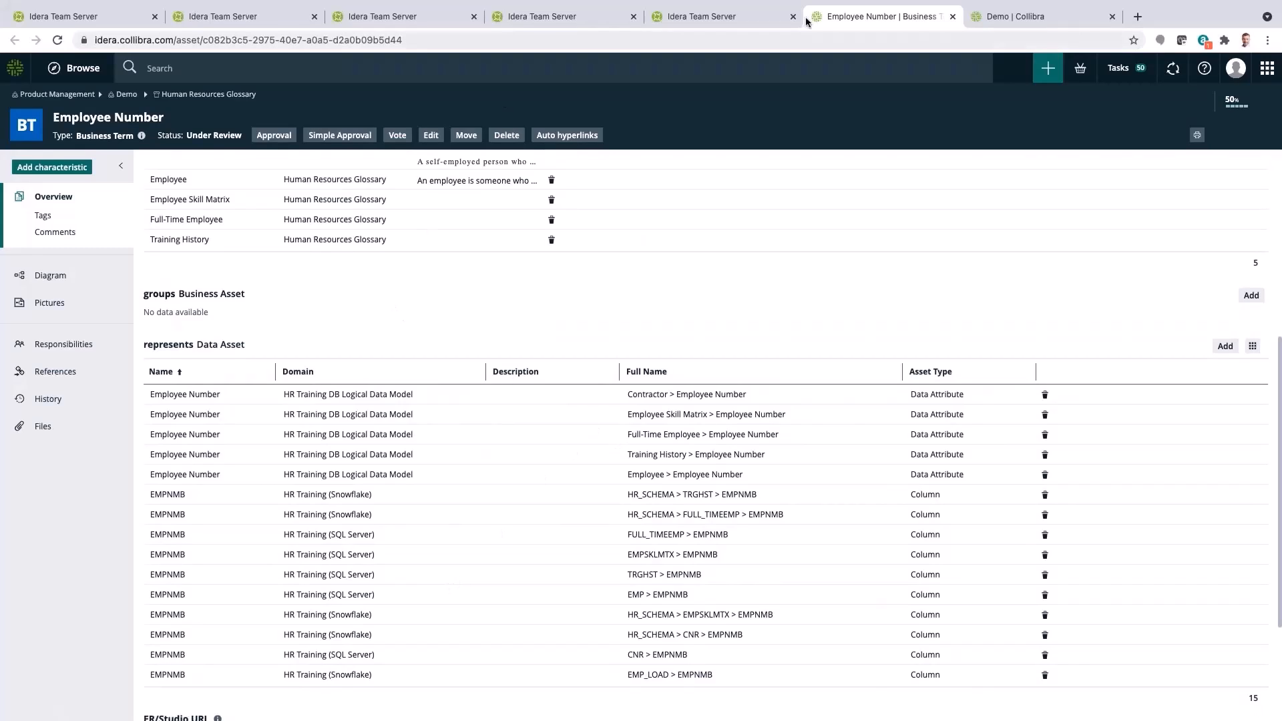
In the Collibra Demo community, open HR Training DB Logical Data Model and drill into Training > Employee > Employee Number
click(1019, 20)
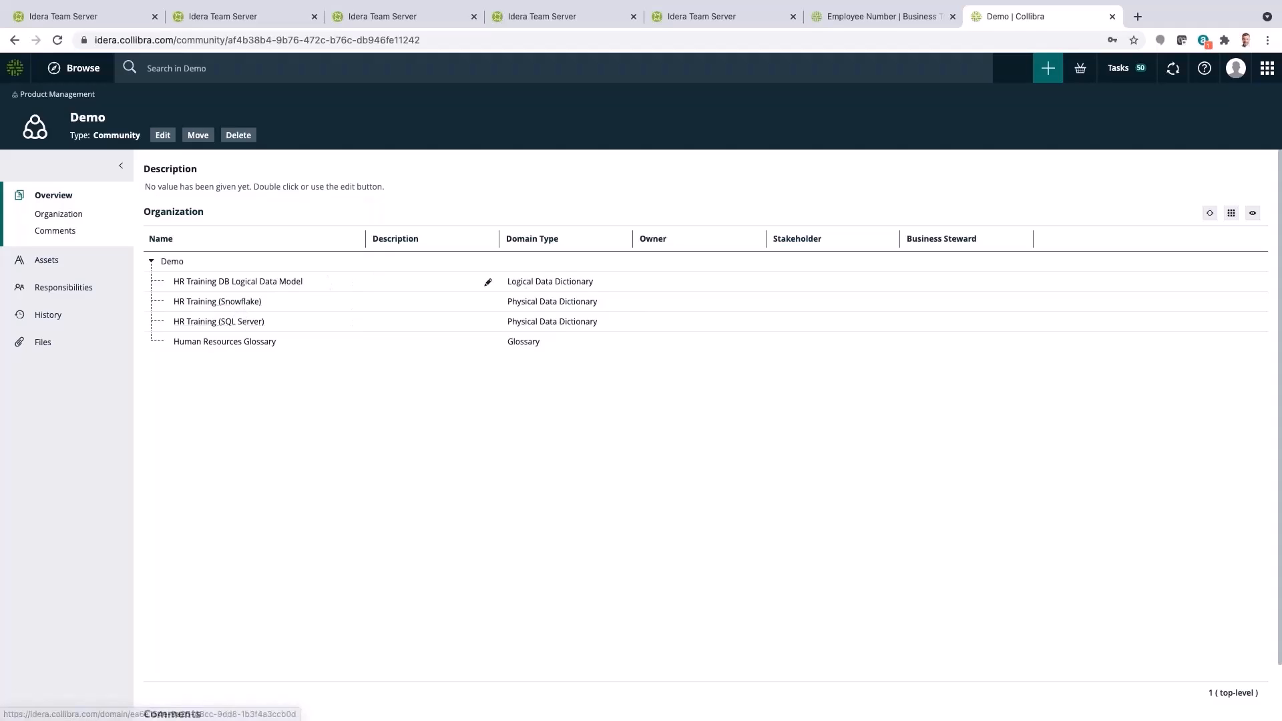
click(225, 283)
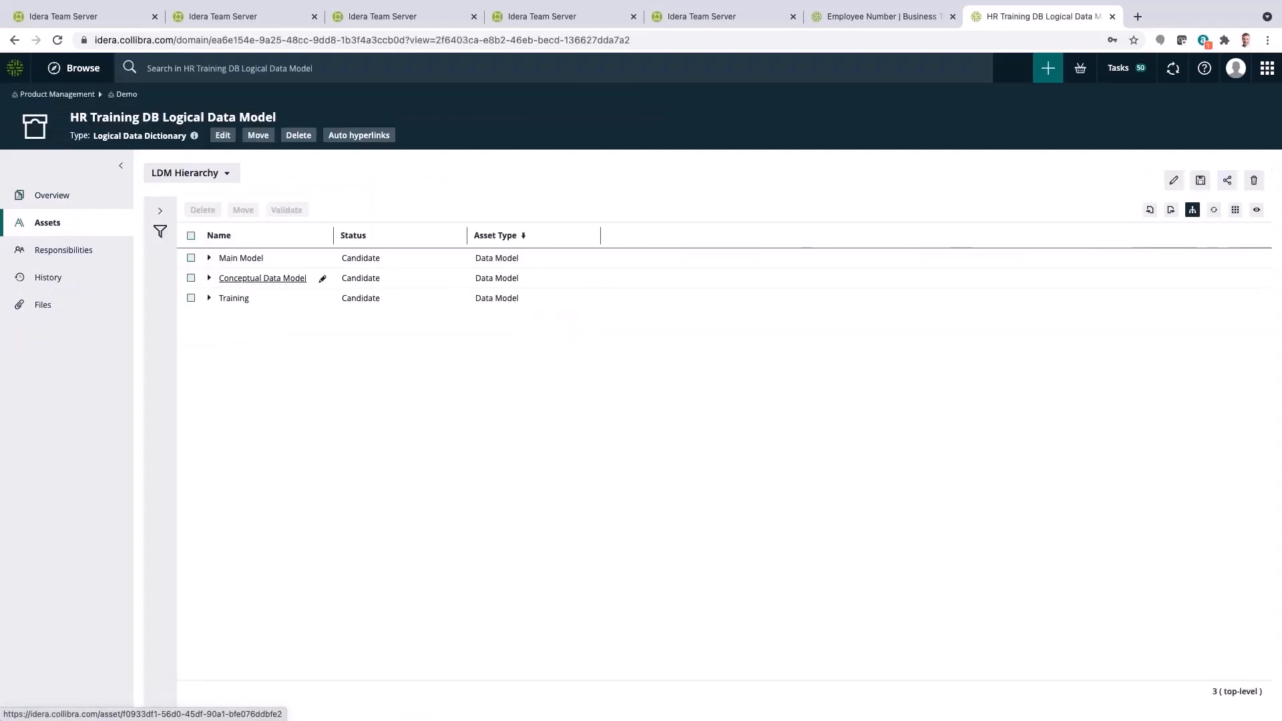
click(209, 299)
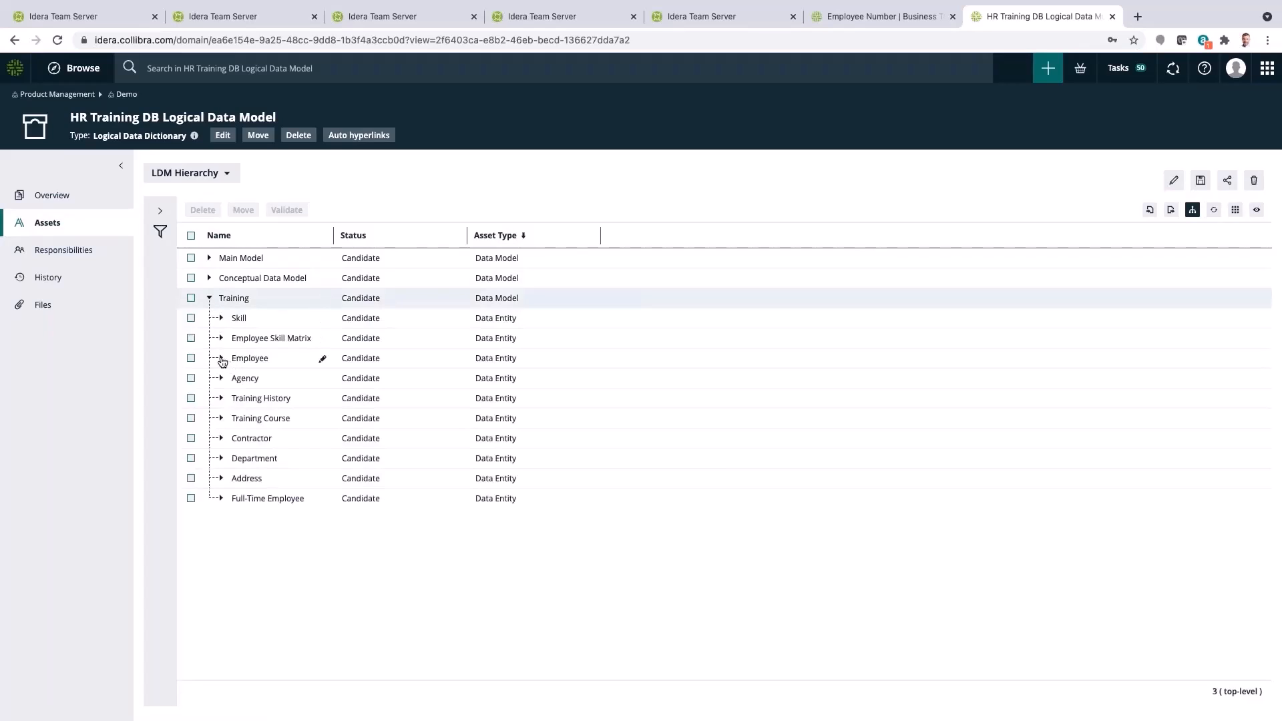
click(222, 358)
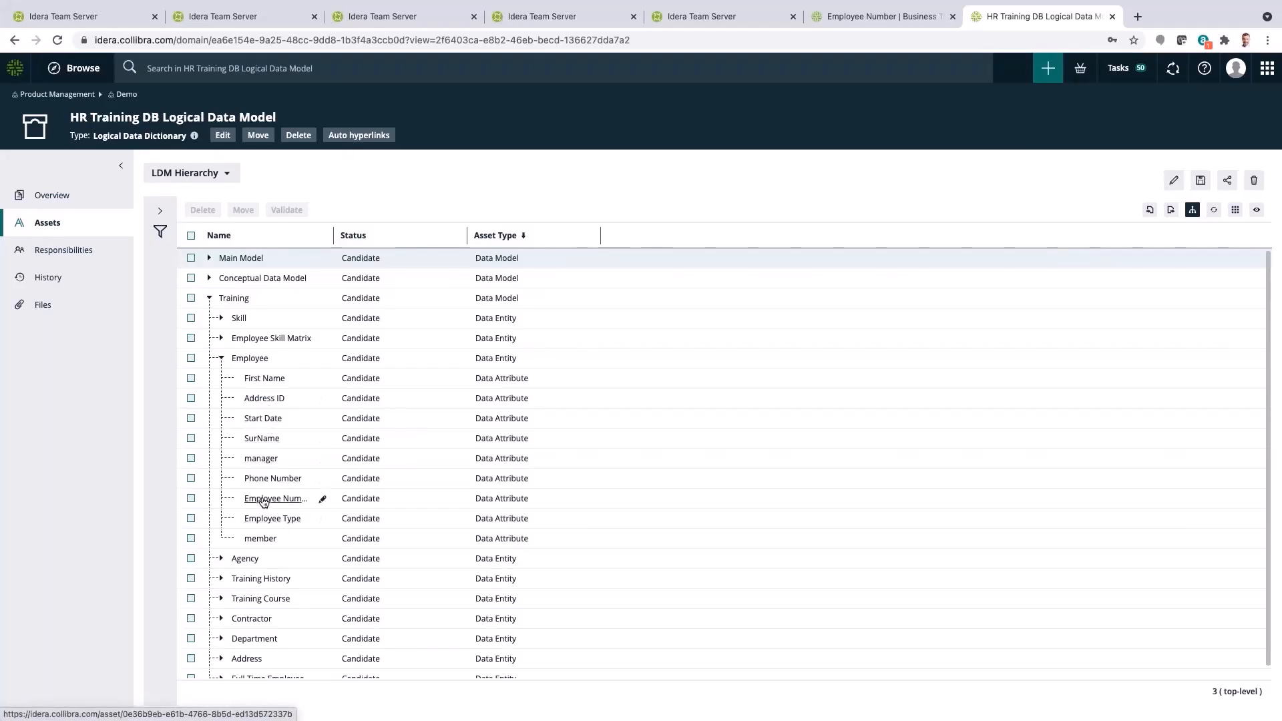
click(263, 499)
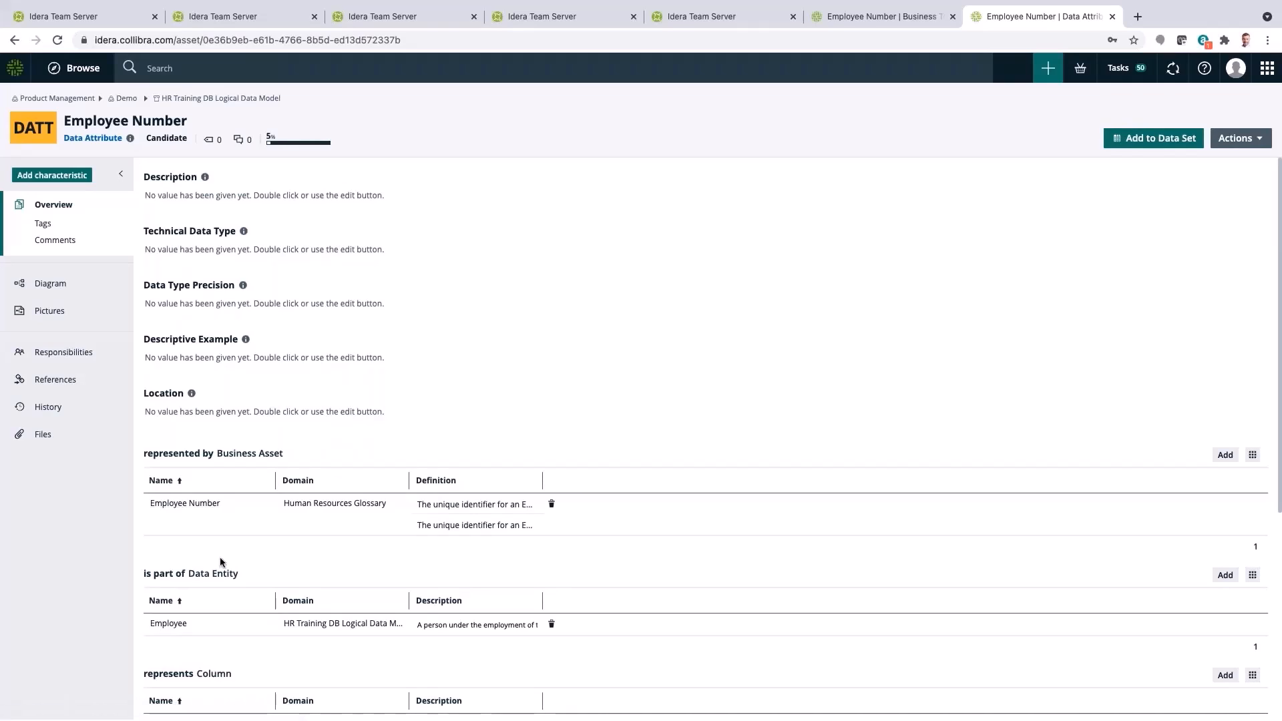
Review the Employee Number attribute's relations, open its traceability diagram and expand the two EMP table nodes
scroll(214, 620, down, 1)
scroll(213, 619, down, 3)
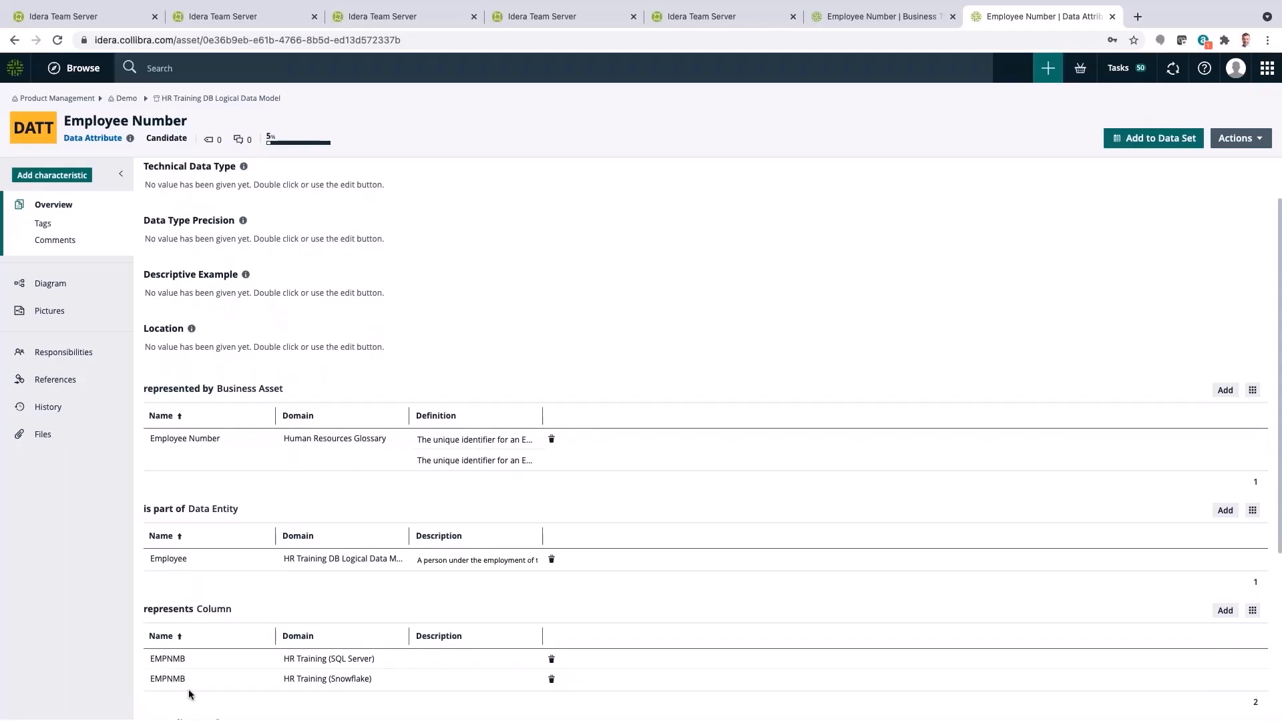
scroll(147, 467, up, 2)
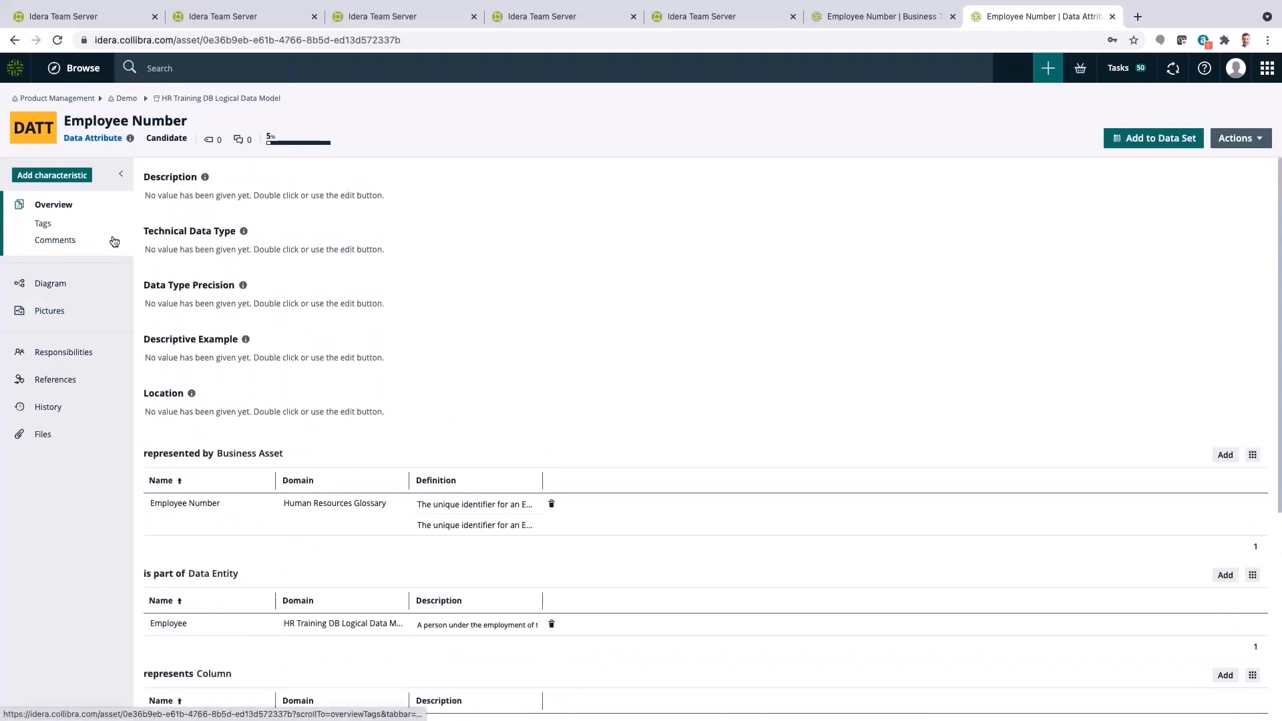
click(50, 283)
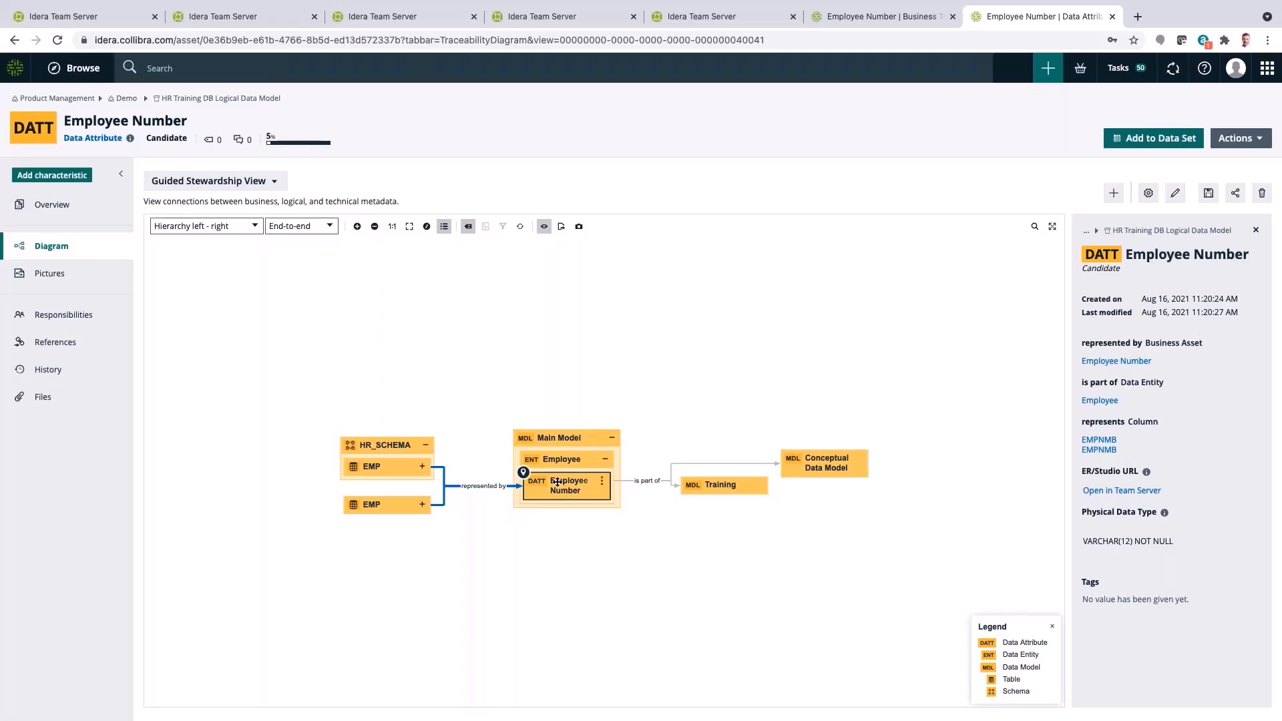
click(423, 468)
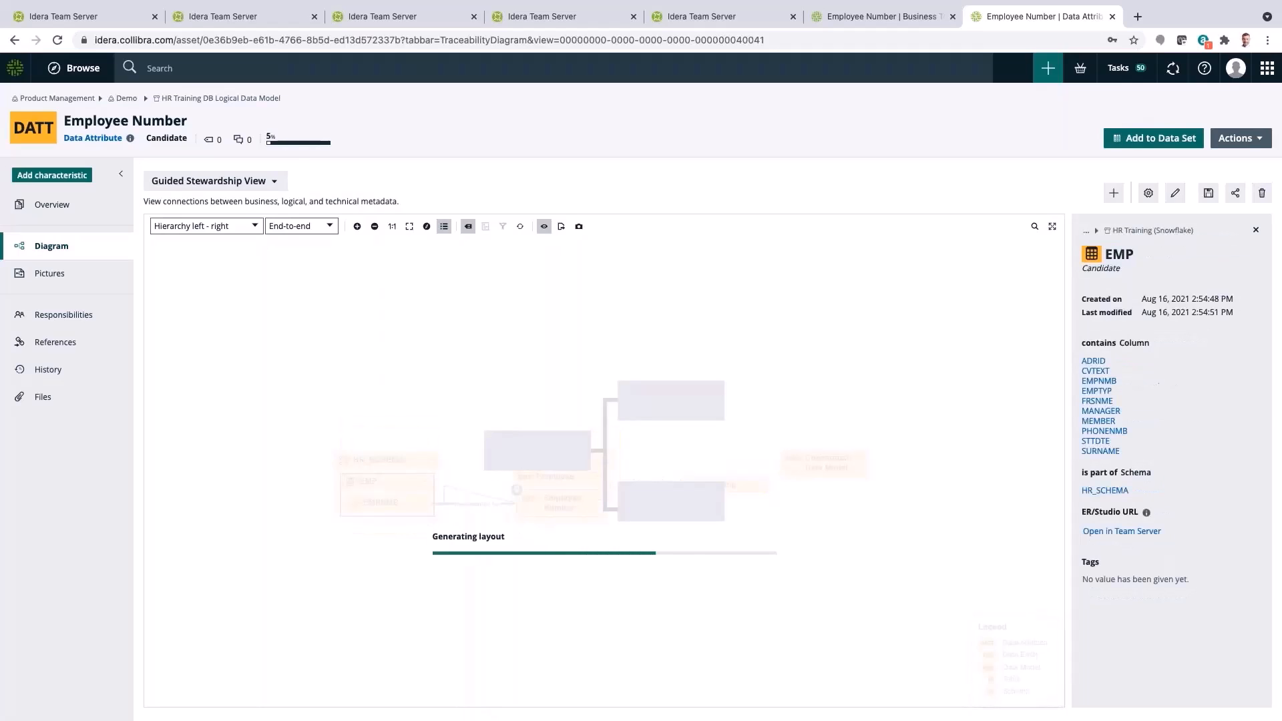
click(423, 513)
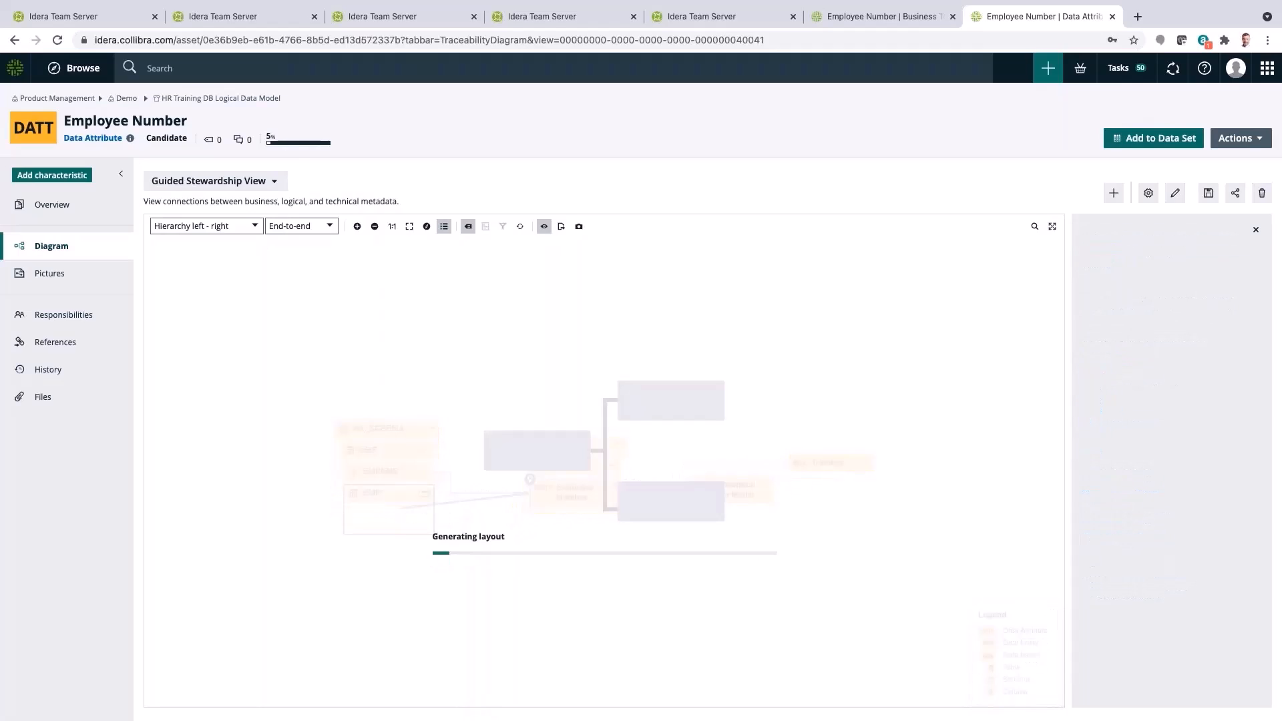